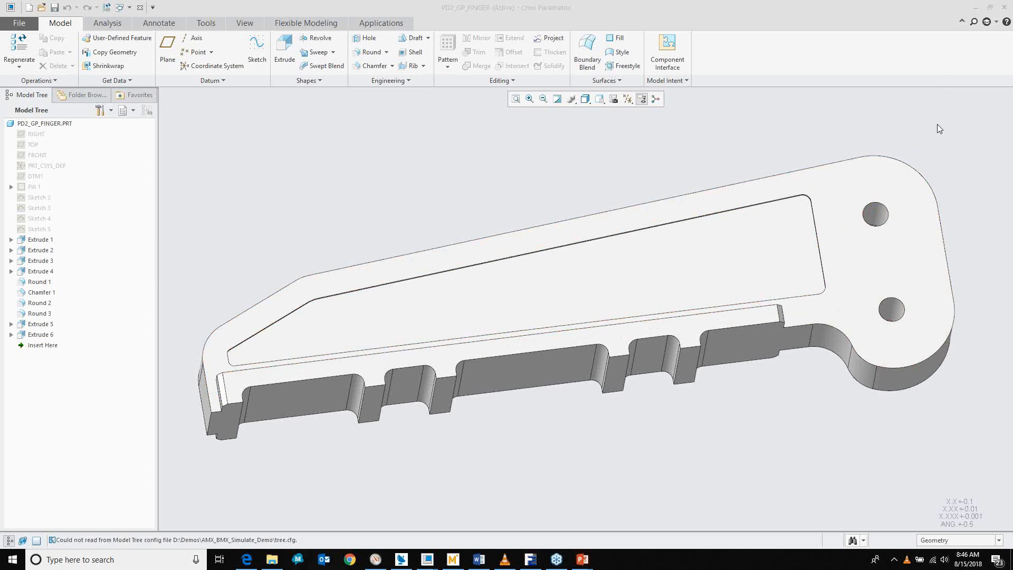
- Redefine Extrude 6, the large pocket cut in the finger, with a depth of 1.00
scroll(946, 128, "up", 2)
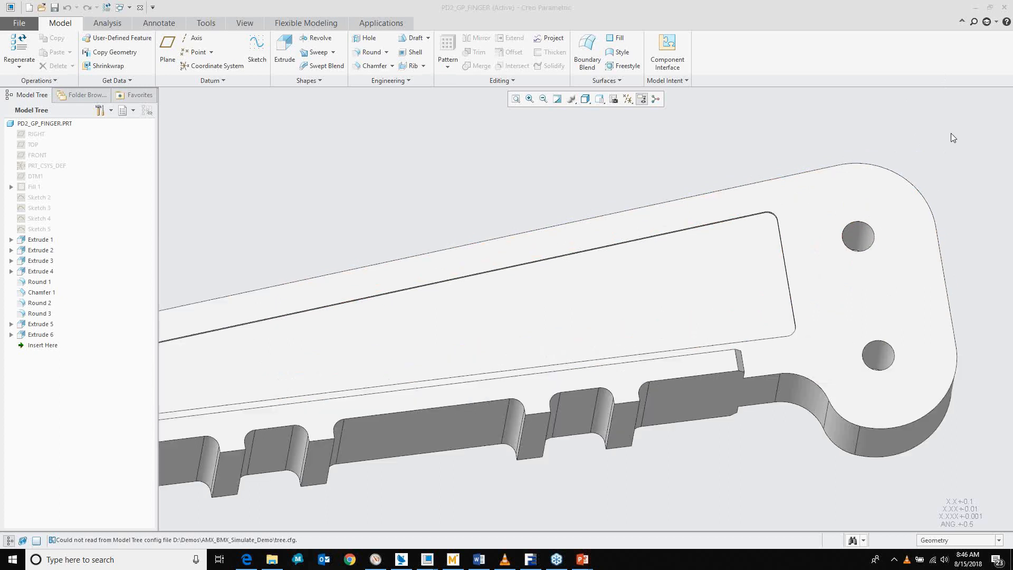
scroll(958, 145, "down", 2)
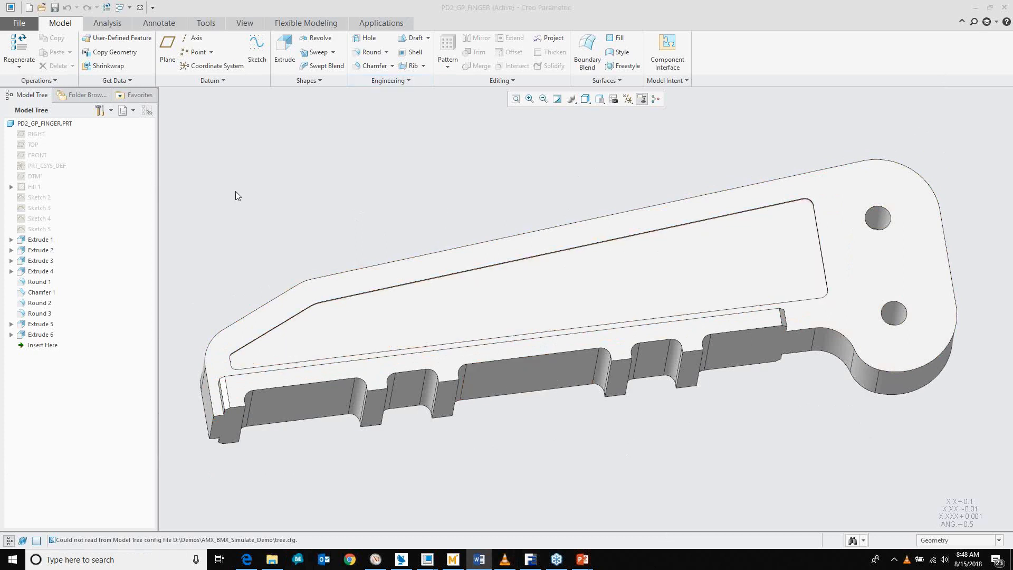
left_click(37, 334)
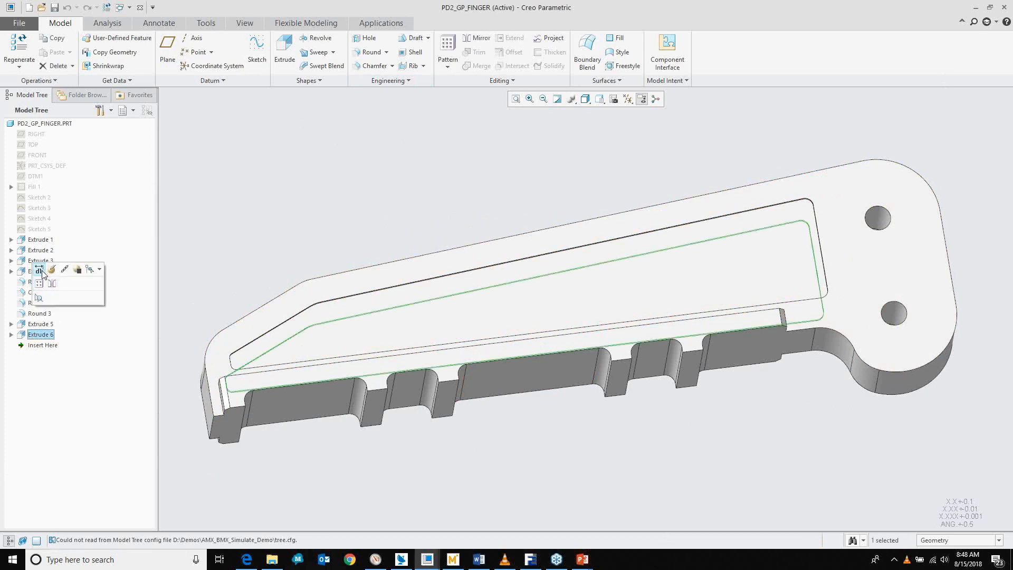
left_click(51, 270)
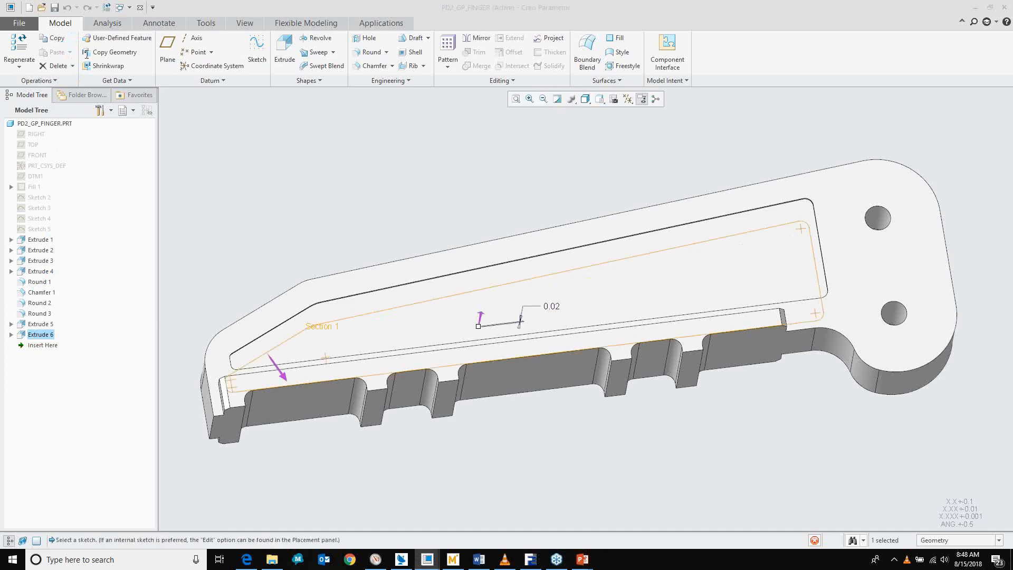
double_click(80, 53)
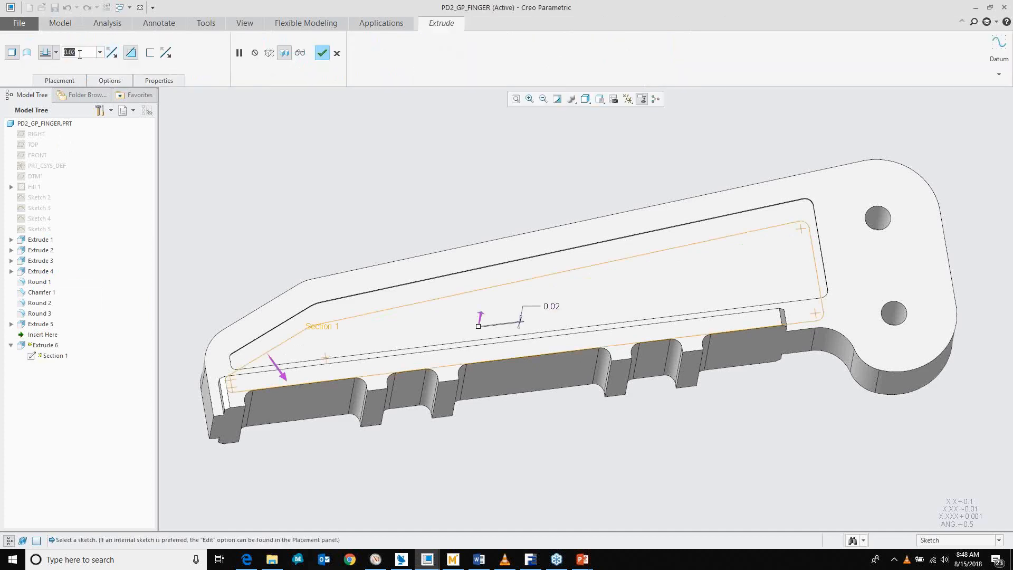
type("1")
key("Return")
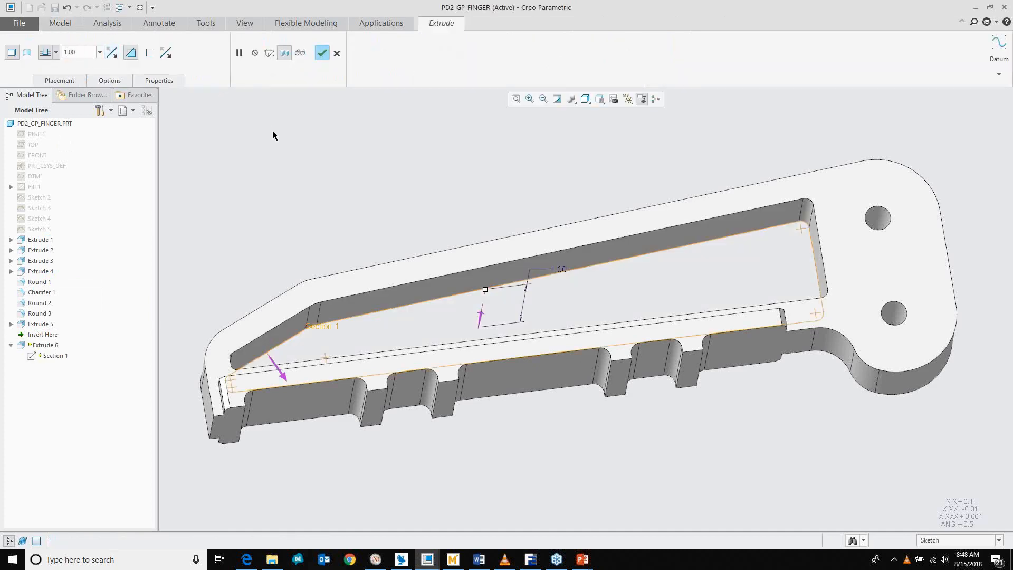
middle_click(273, 132)
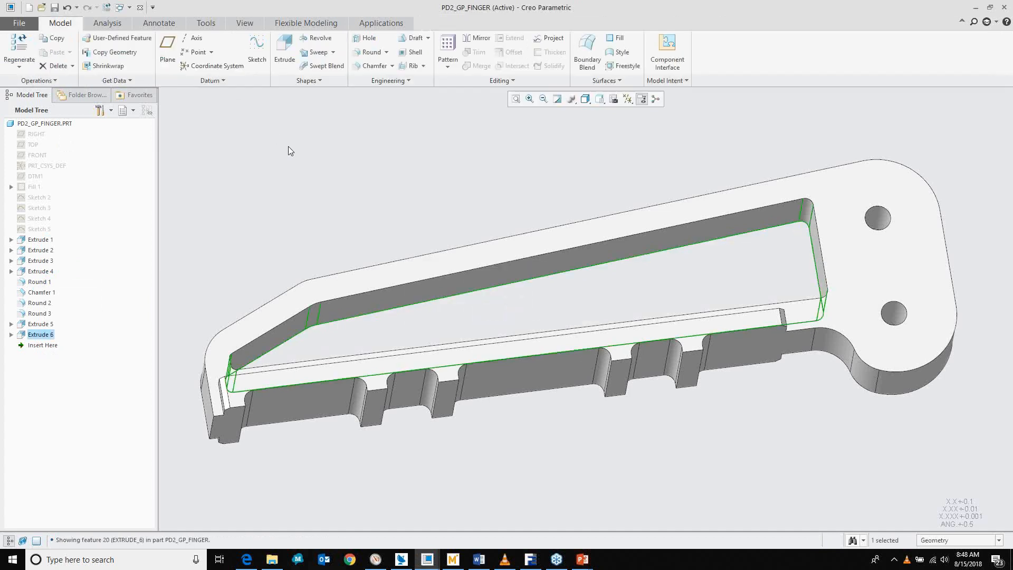
left_click(292, 147)
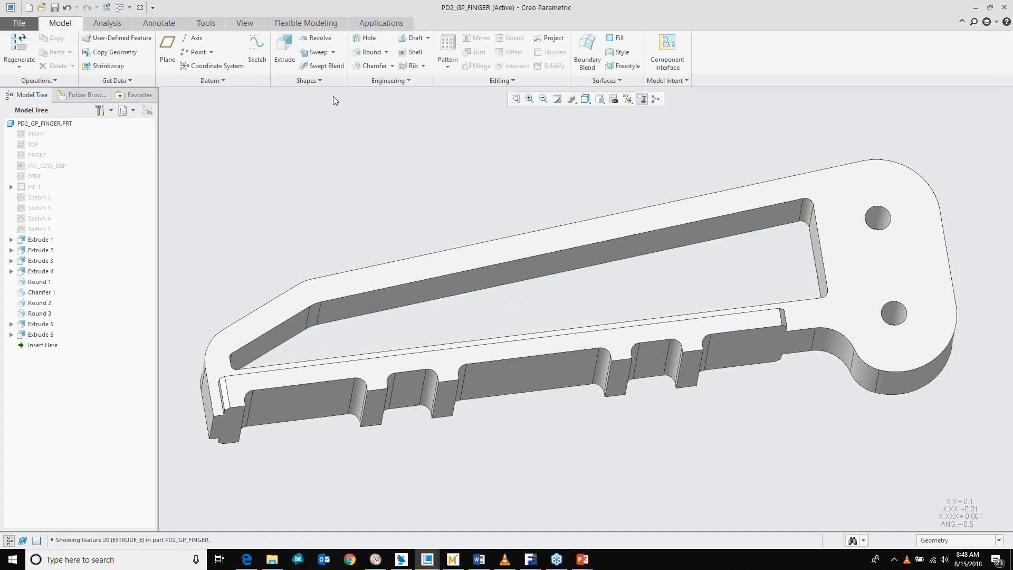
left_click(369, 82)
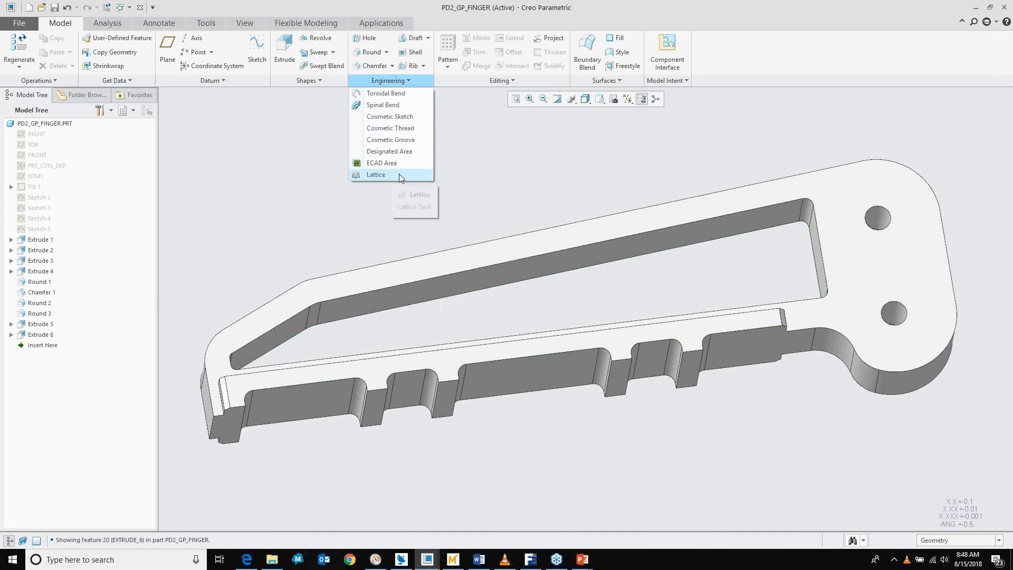
left_click(313, 185)
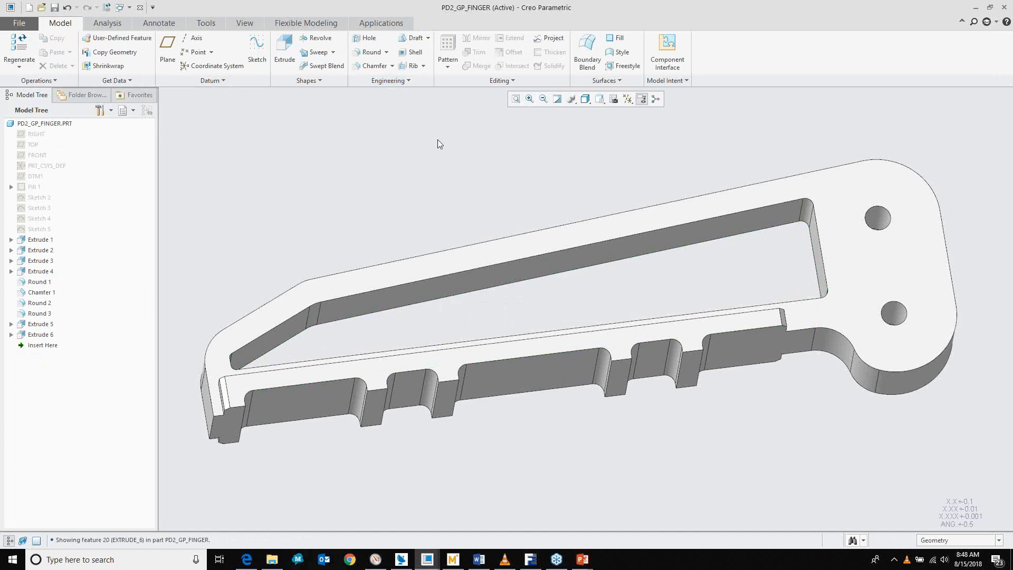
- Review the DISTANCE and SECTION_SIZE entries among the part's parameters, widening the name column to read them
left_click(203, 24)
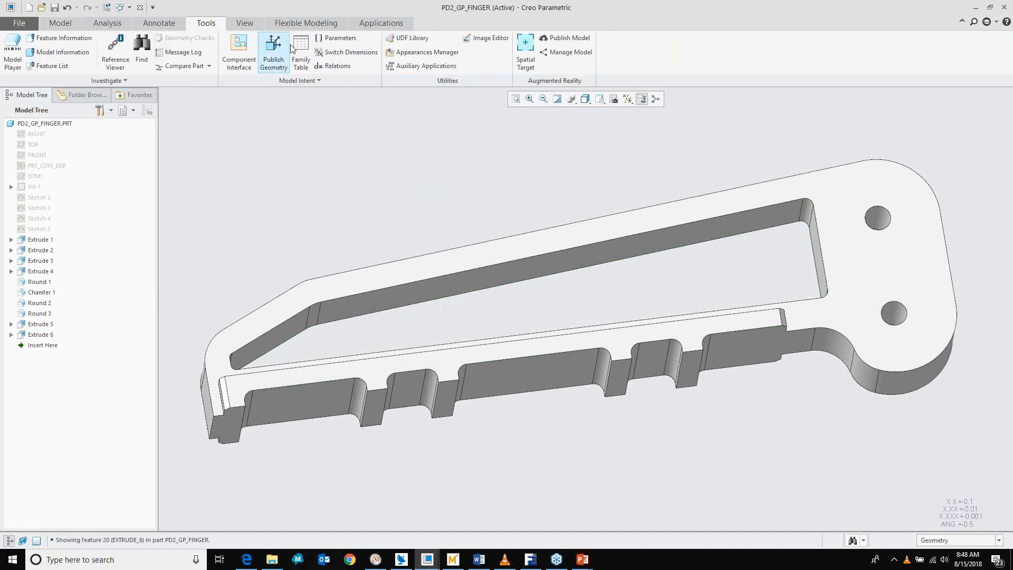
left_click(327, 38)
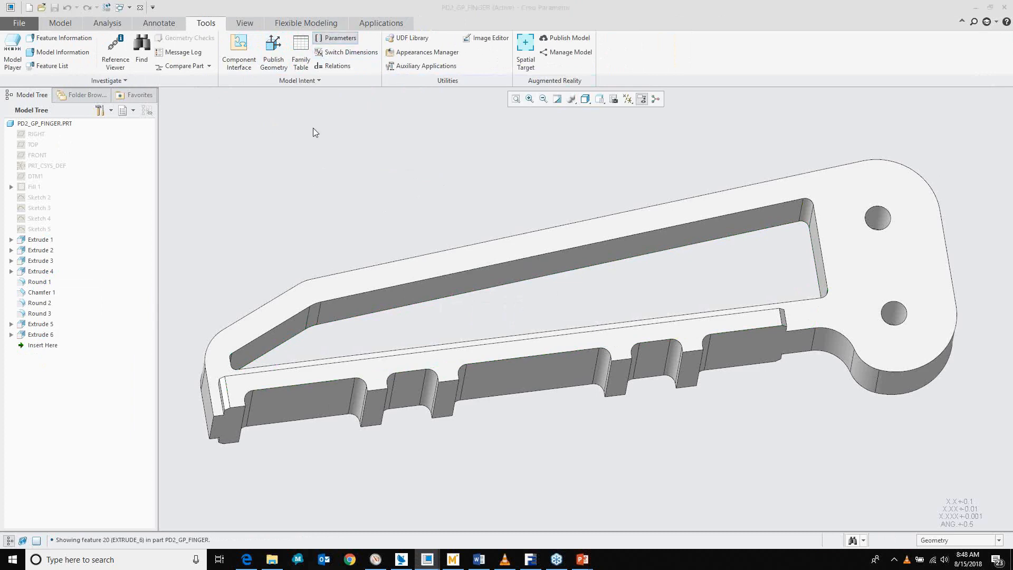
left_click_drag(694, 157, 498, 104)
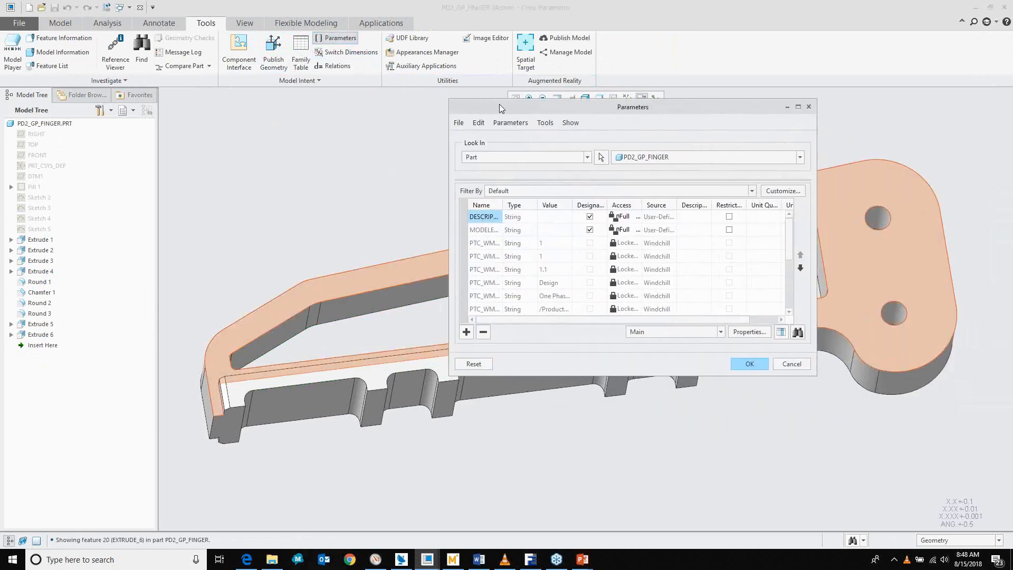
scroll(530, 264, "down", 3)
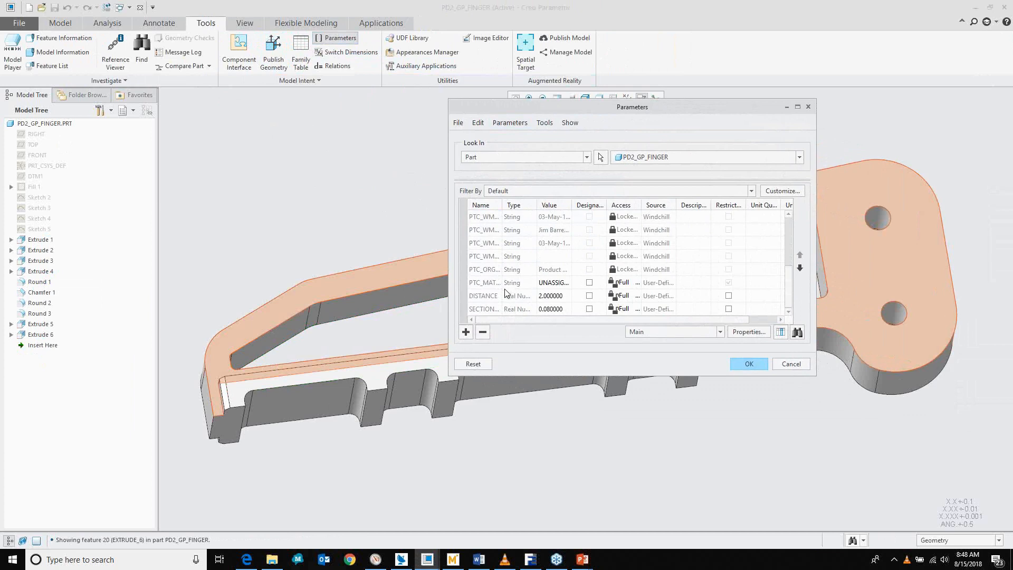
left_click_drag(502, 205, 521, 205)
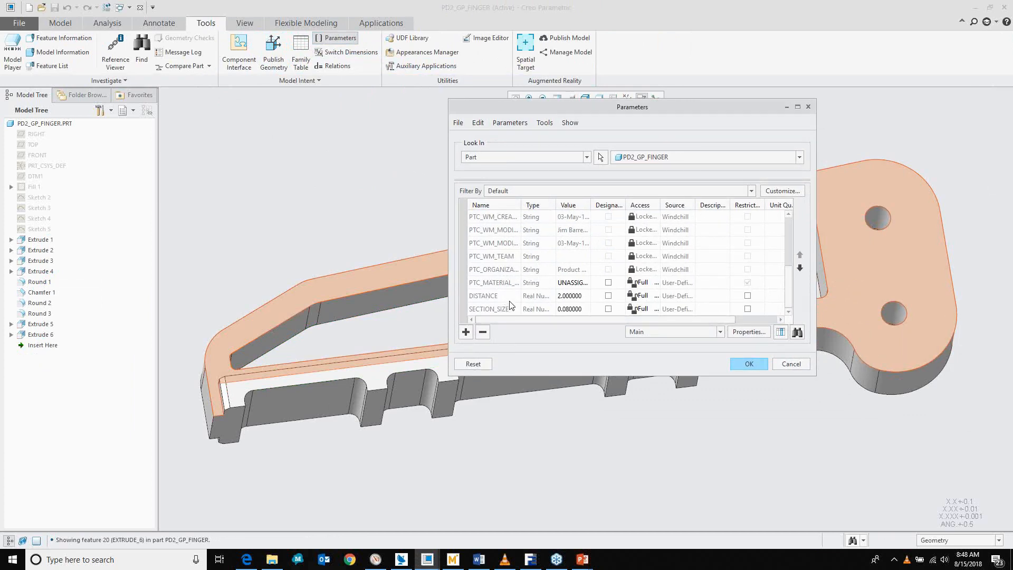
left_click(745, 364)
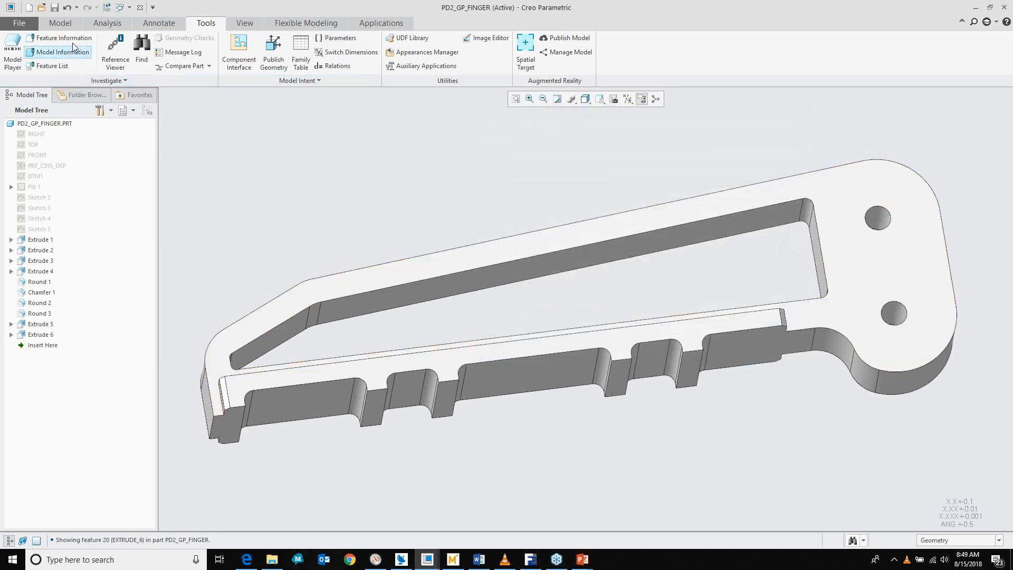
- Preview the mass properties of the solid geometry with the pocket cut through, without saving the analysis
left_click(123, 24)
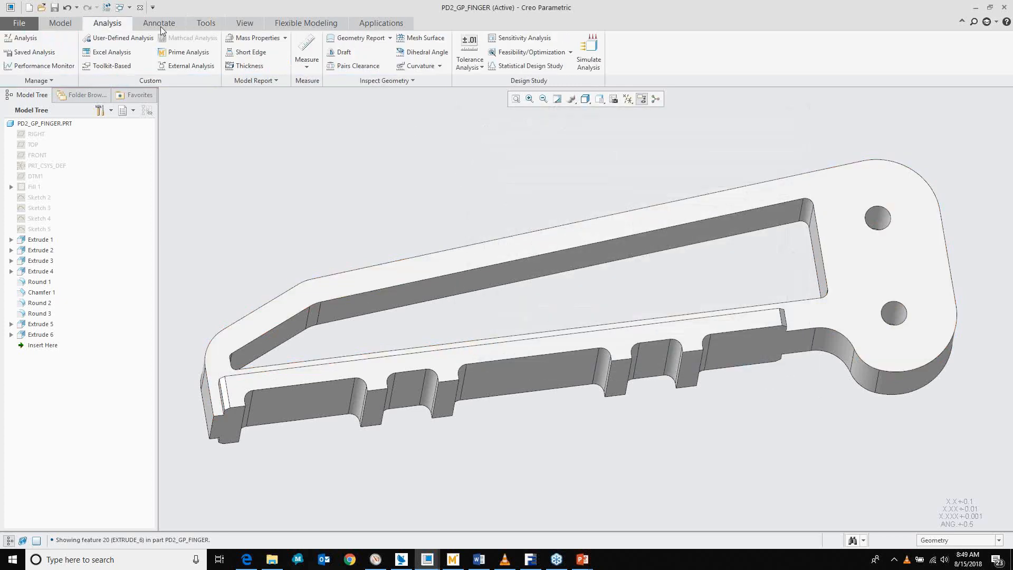
left_click(253, 38)
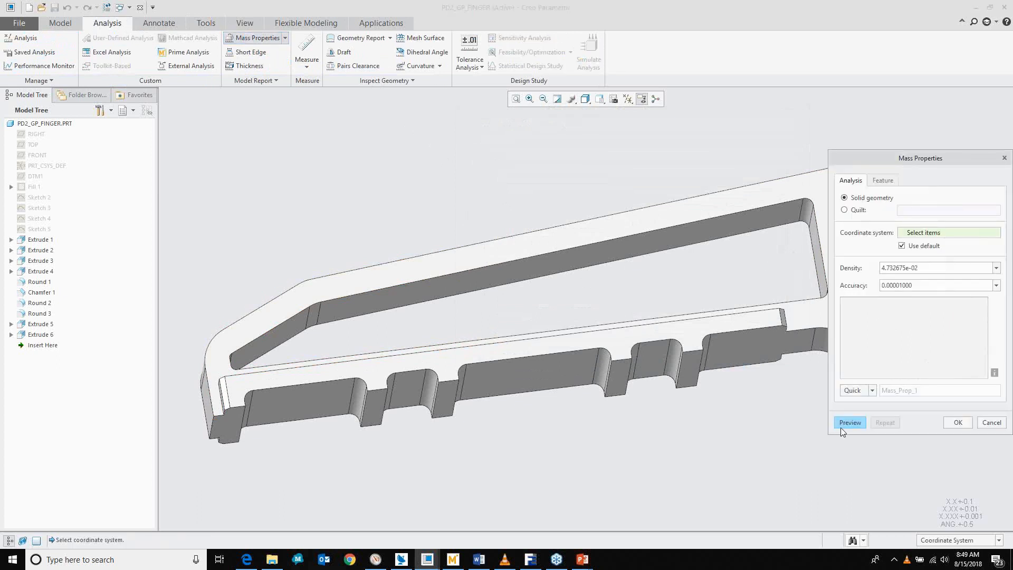
left_click(849, 423)
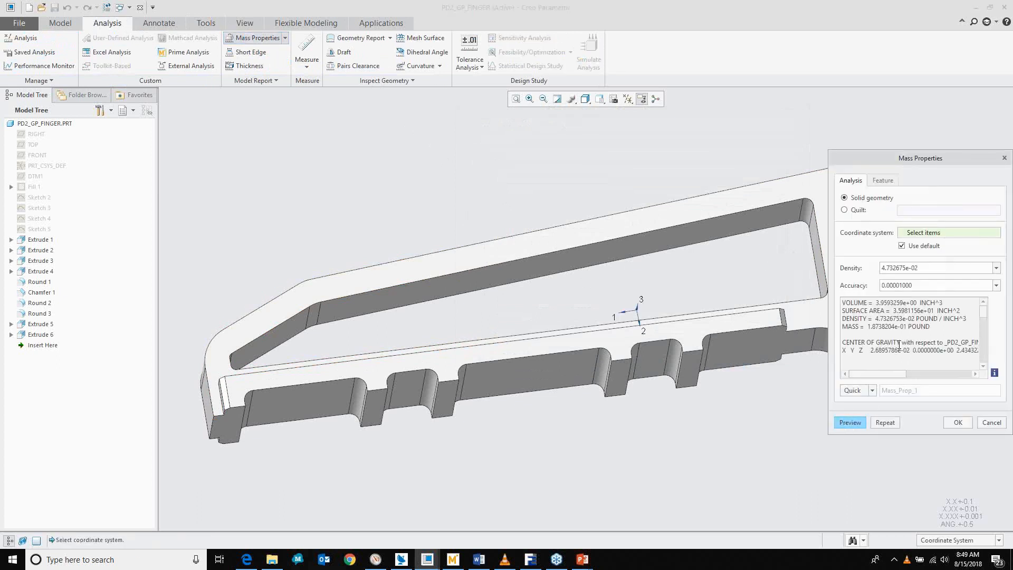
left_click(991, 423)
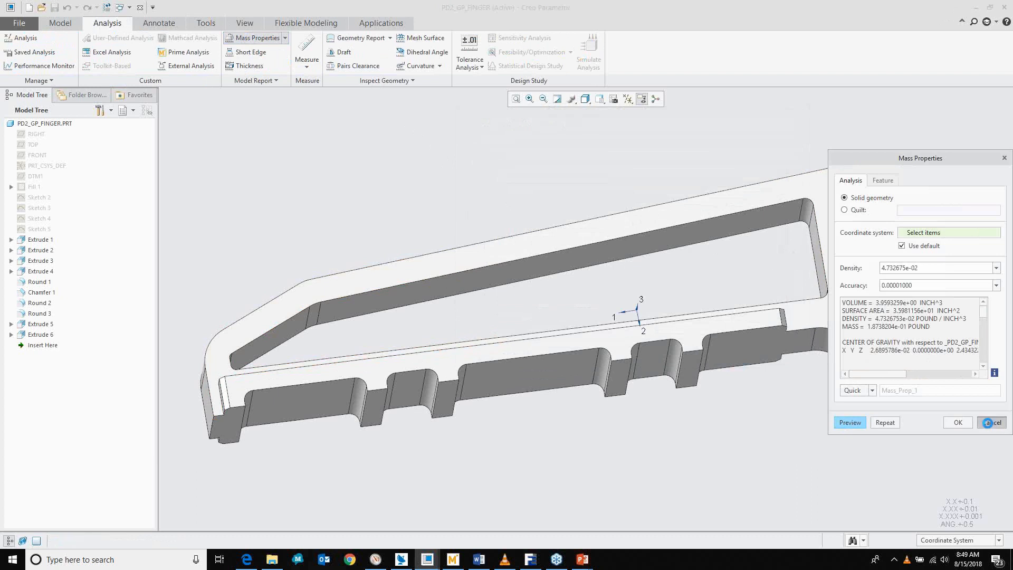
- Set the depth dimension of the Extrude 6 pocket cut to 0.02
right_click(52, 336)
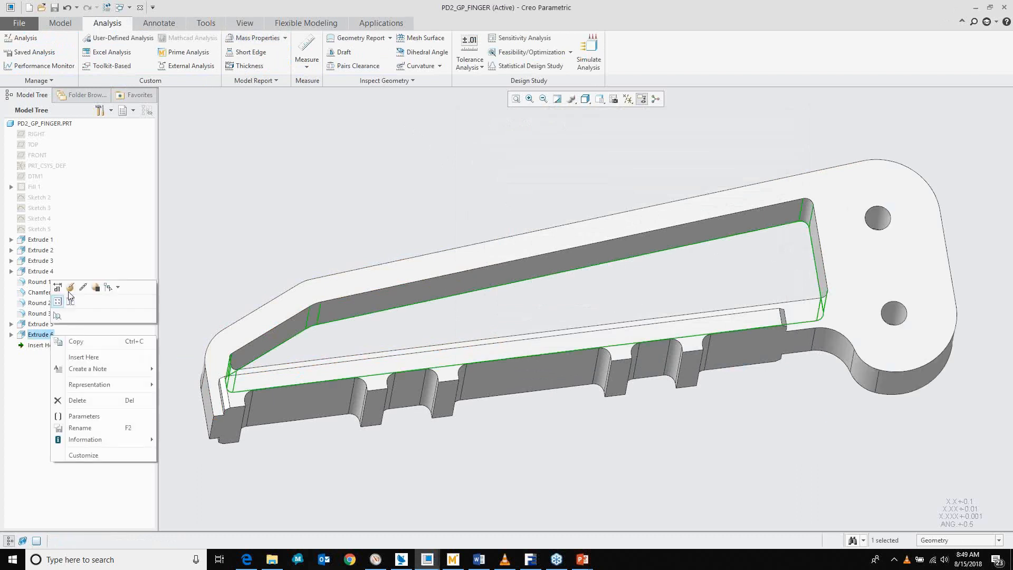
left_click(57, 288)
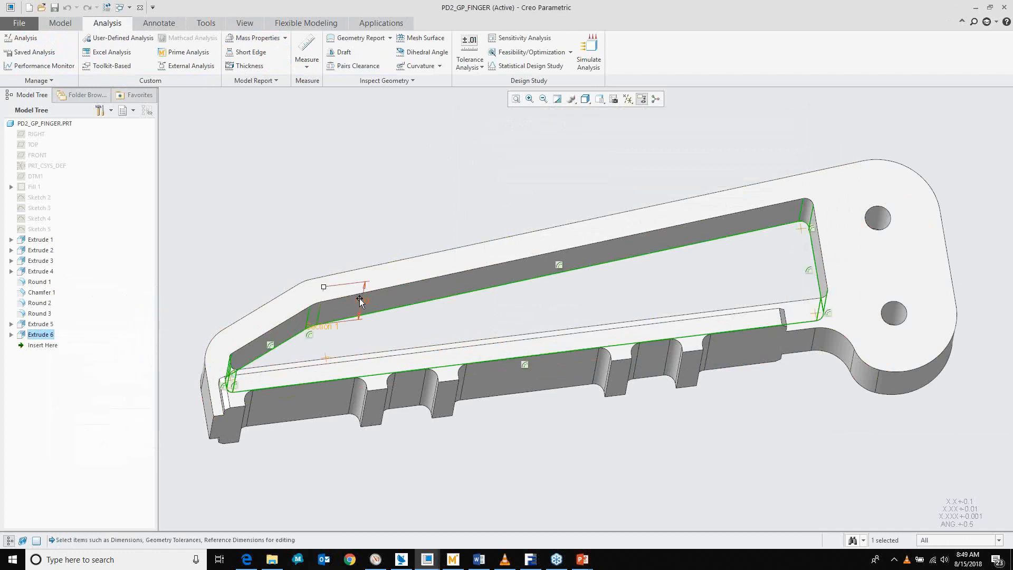
left_click(359, 301)
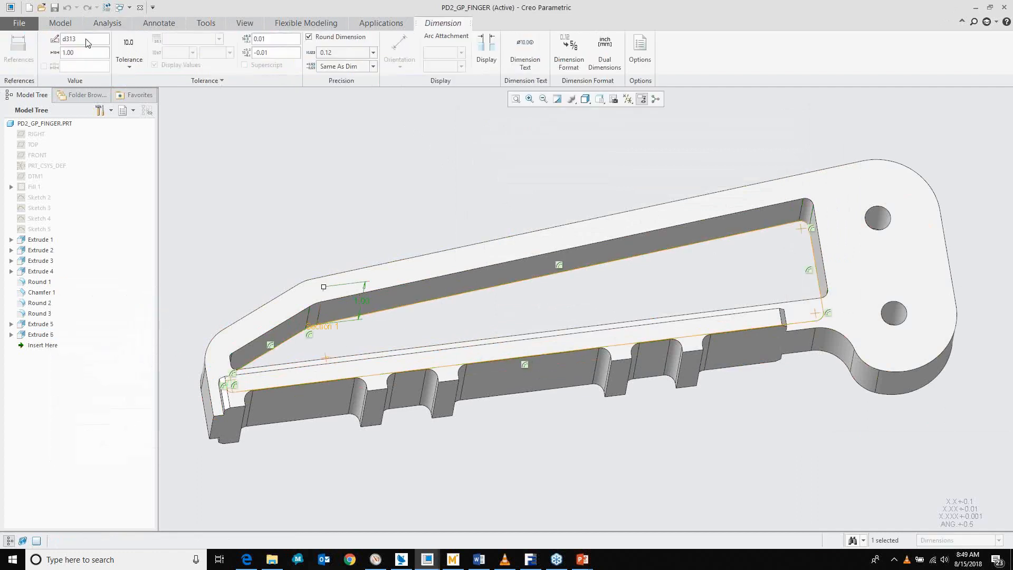
left_click(87, 55)
type("0.02")
key("Return")
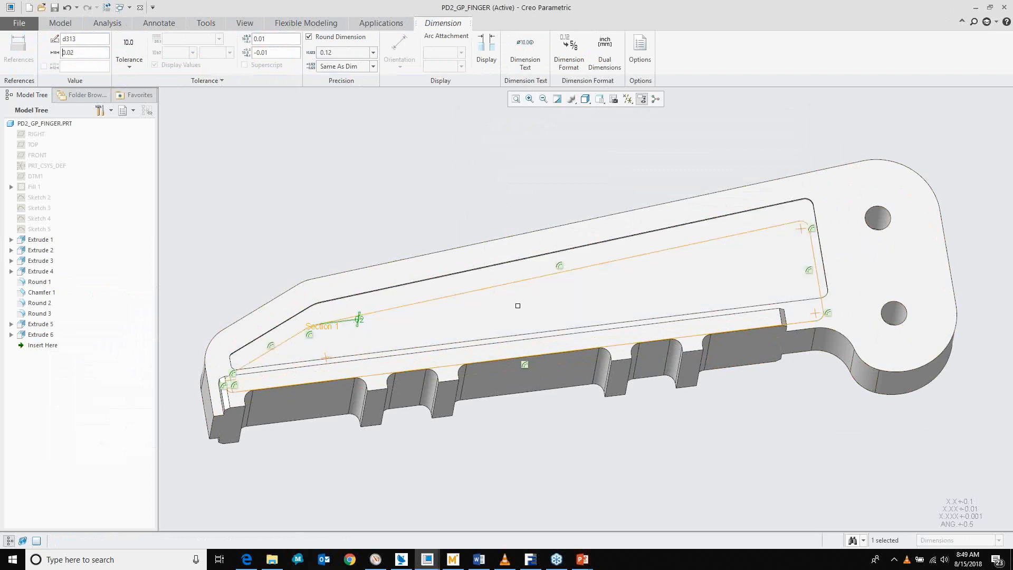
left_click(269, 209)
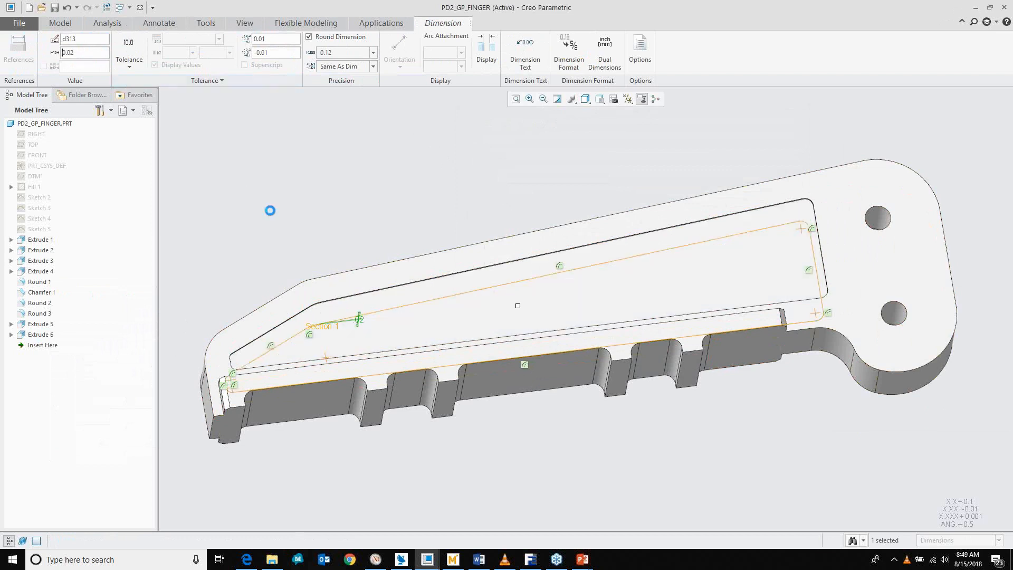
- Preview the mass properties again for the finger with the shallow pocket, without saving the analysis
left_click(112, 24)
left_click(257, 39)
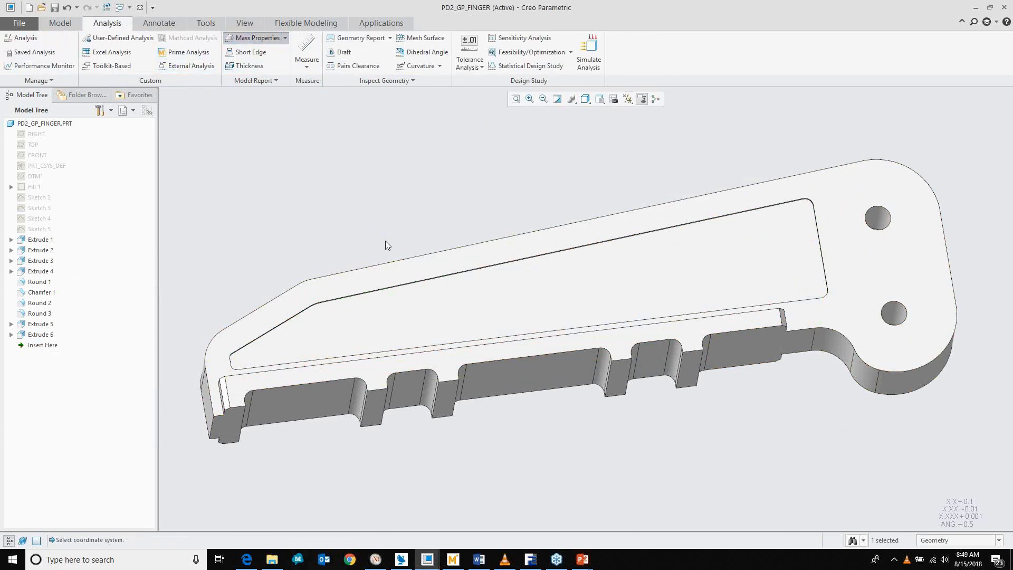
left_click(847, 422)
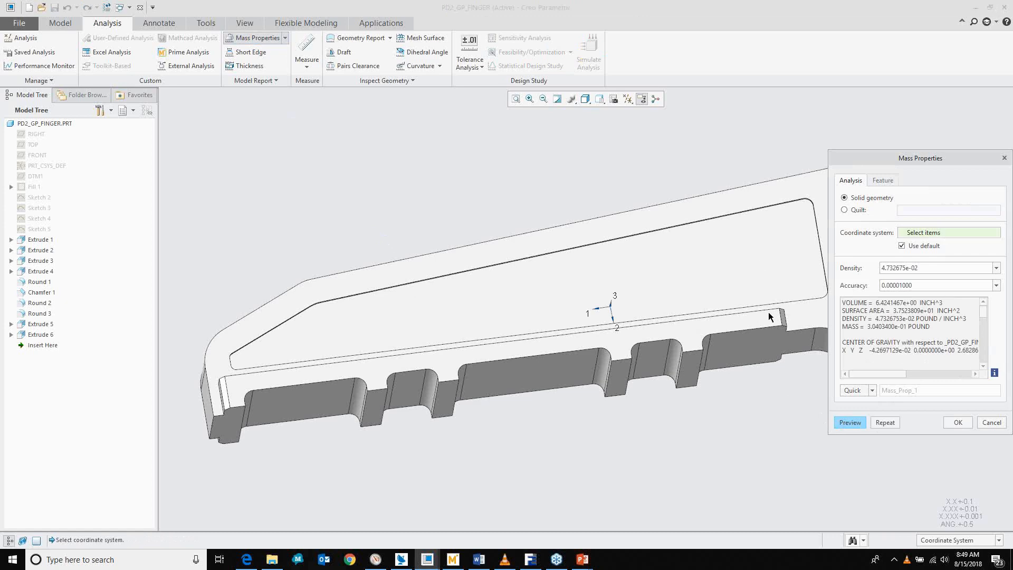
left_click(992, 422)
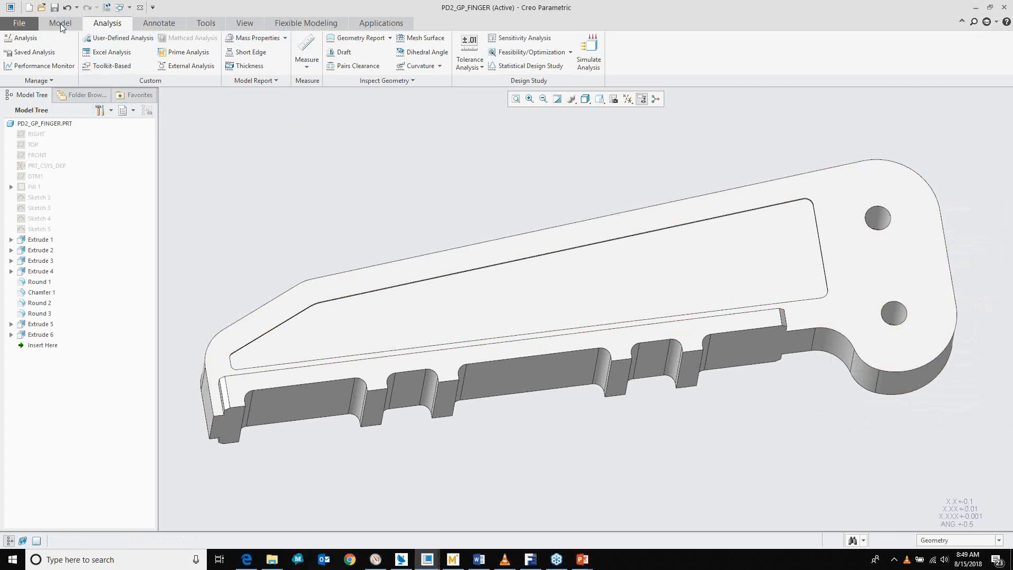
- Restore the through pocket by redefining Extrude 6 with a depth of 1.00
left_click(45, 335)
left_click(39, 34)
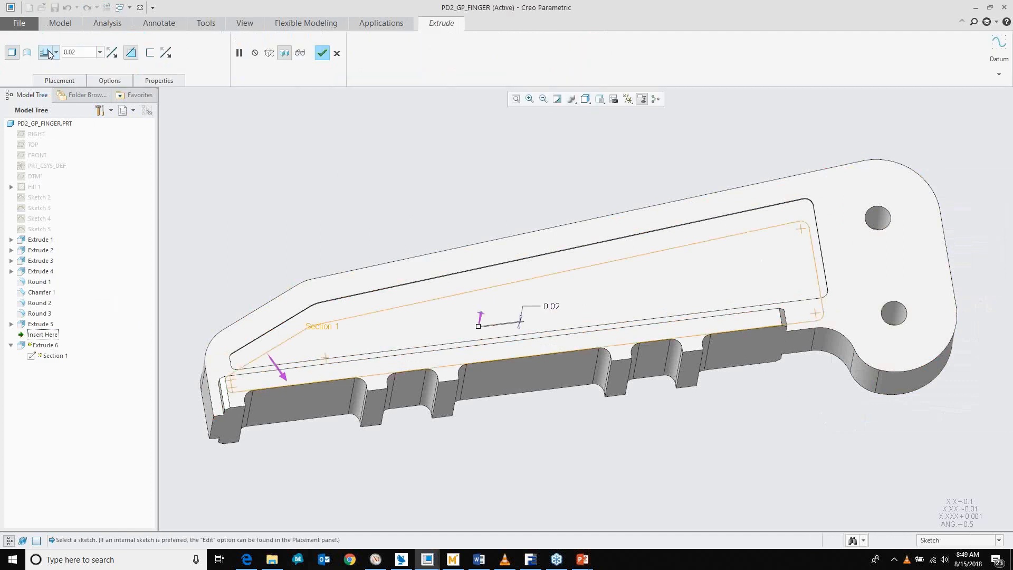
double_click(74, 52)
type("1")
key("Return")
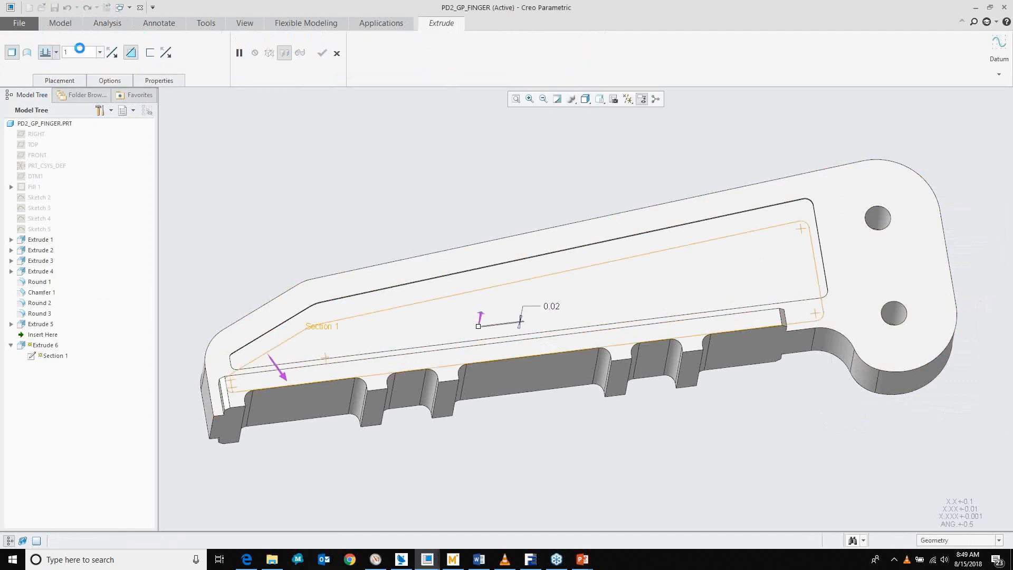
left_click(322, 52)
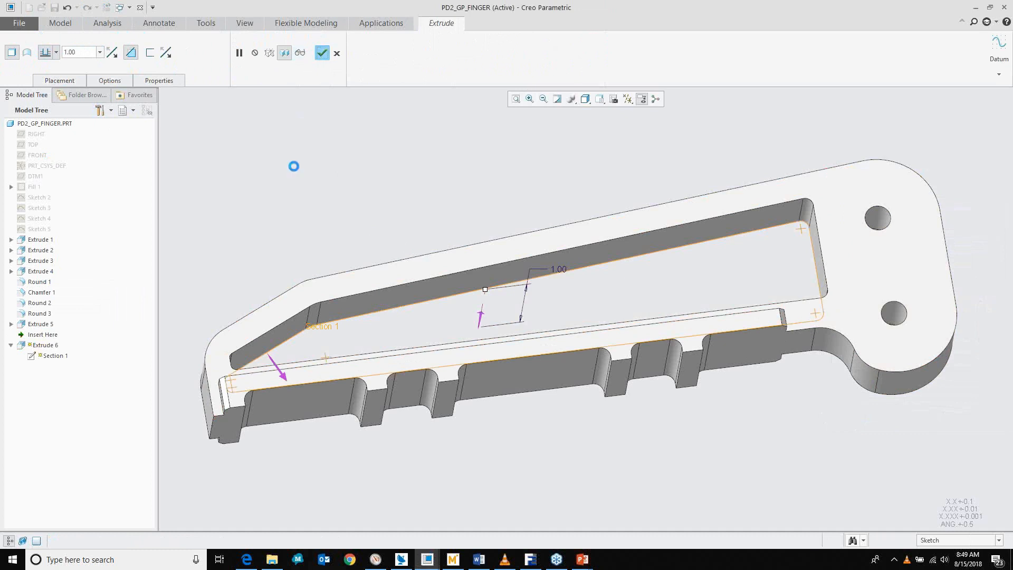
left_click(294, 170)
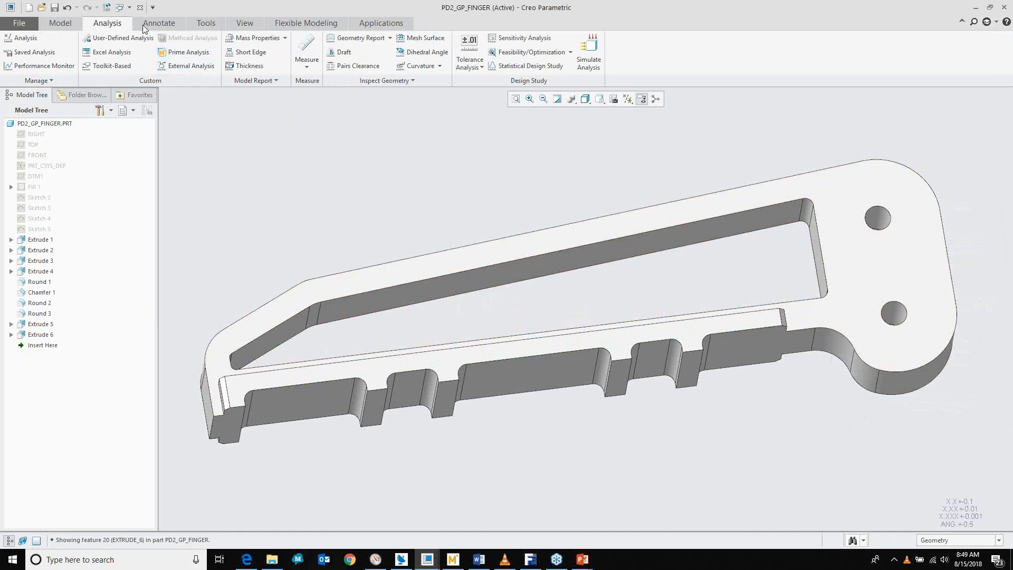
- Start a 3D lattice feature and pick the finger's surfaces around the pocket as its references
left_click(60, 23)
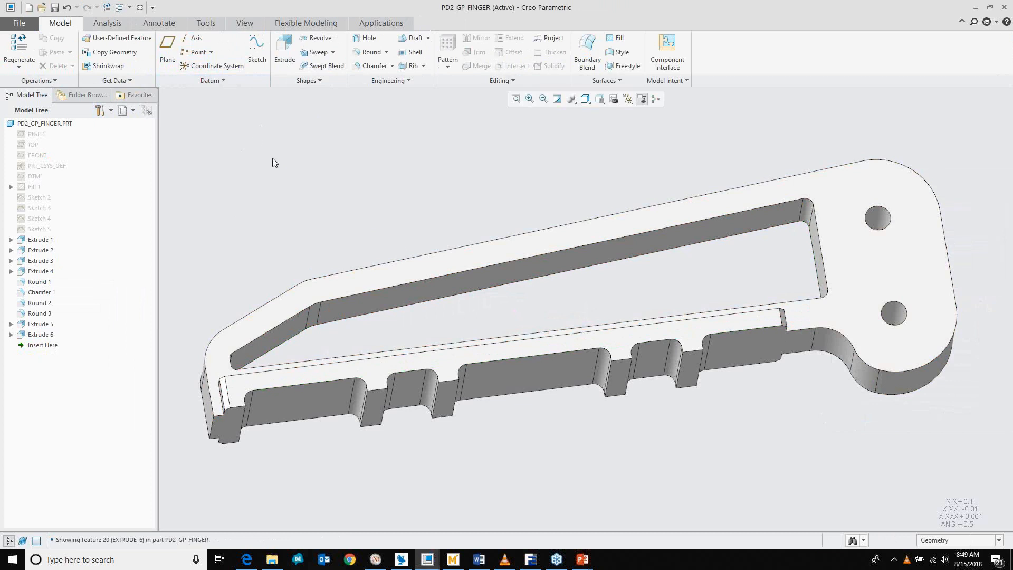
left_click(364, 83)
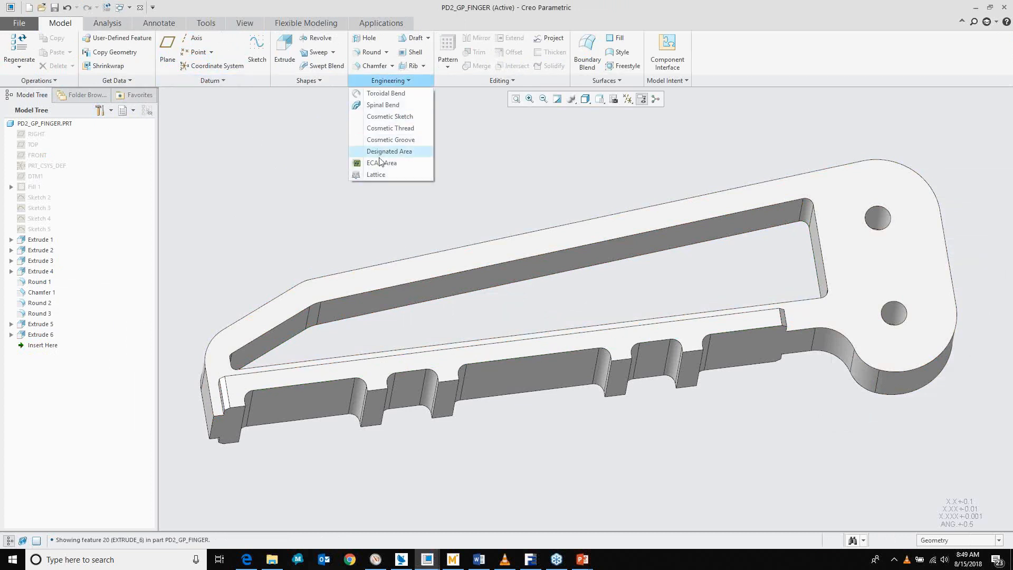
left_click(384, 170)
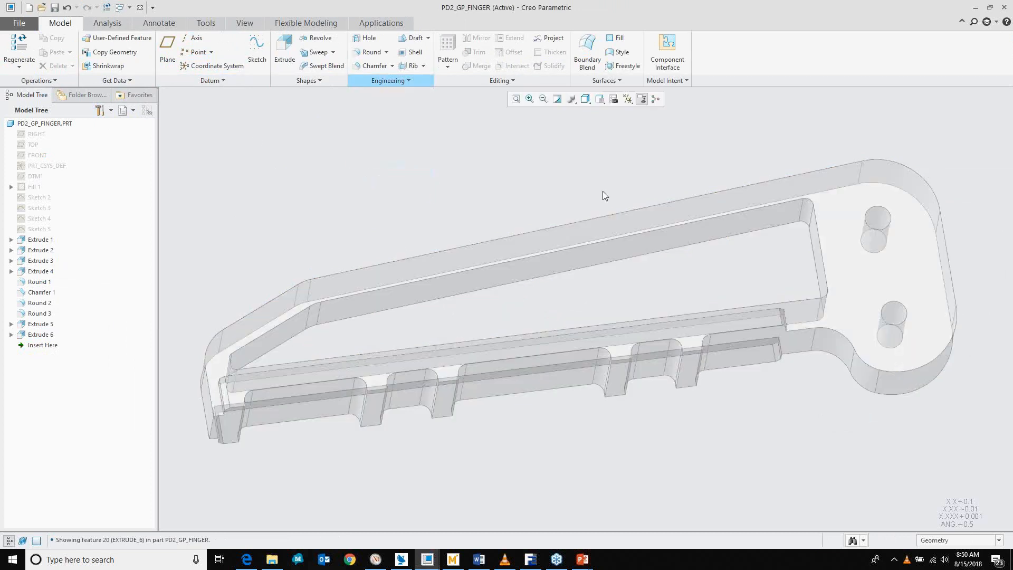
right_click(770, 226)
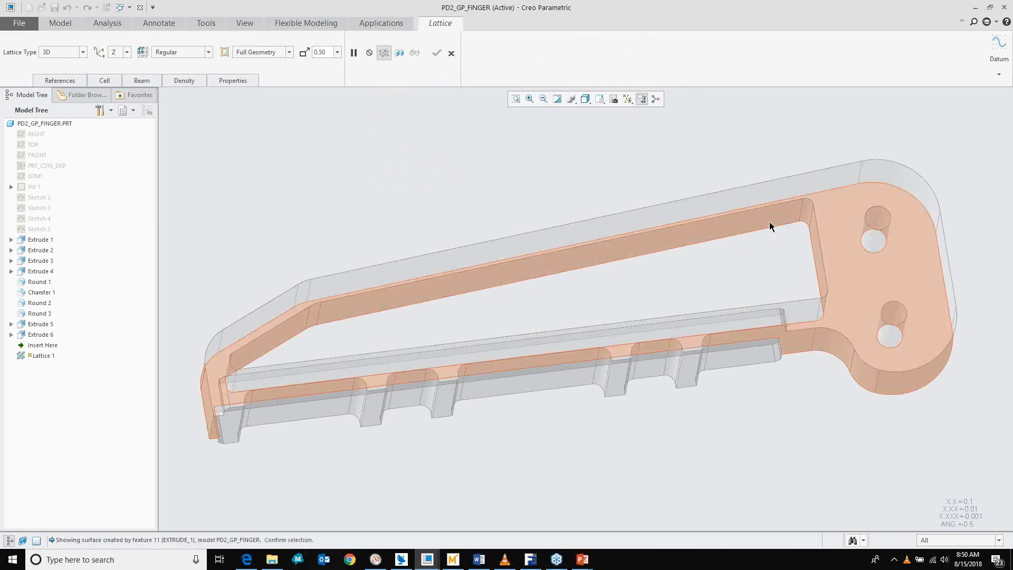
left_click(770, 226)
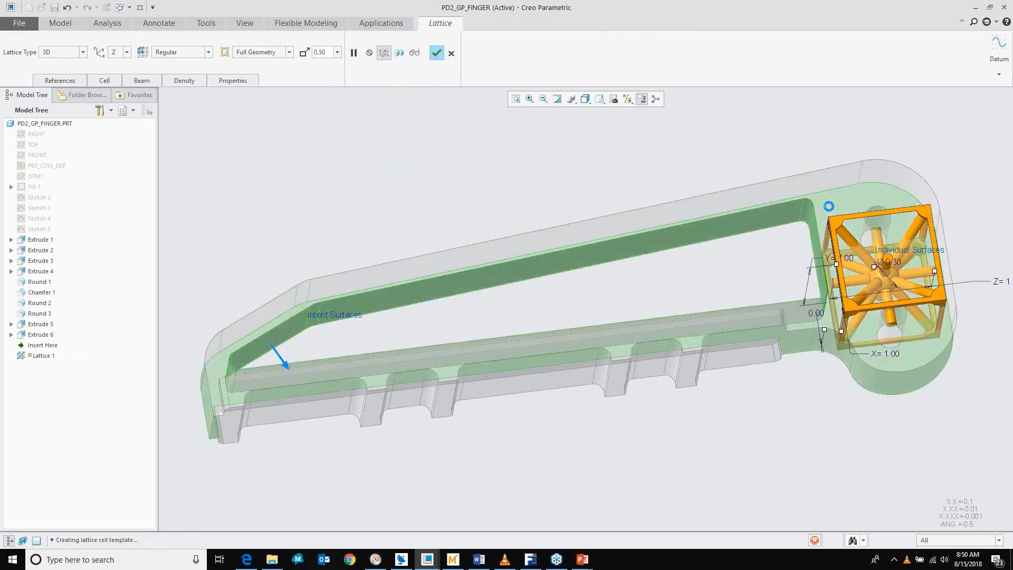
left_click(830, 206)
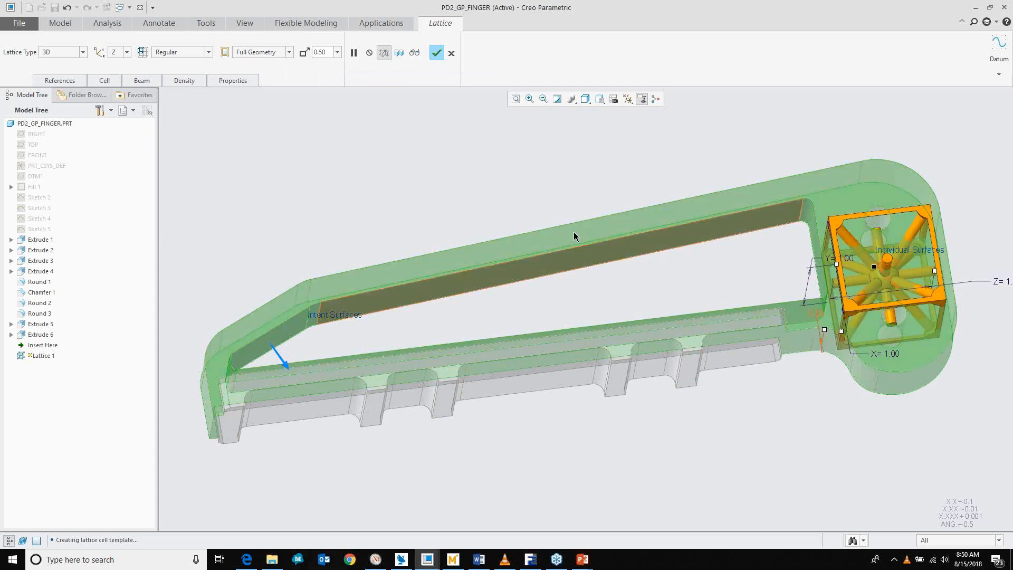
- Set the lattice cell size to 0.60 in X, Y and Z
left_click(101, 80)
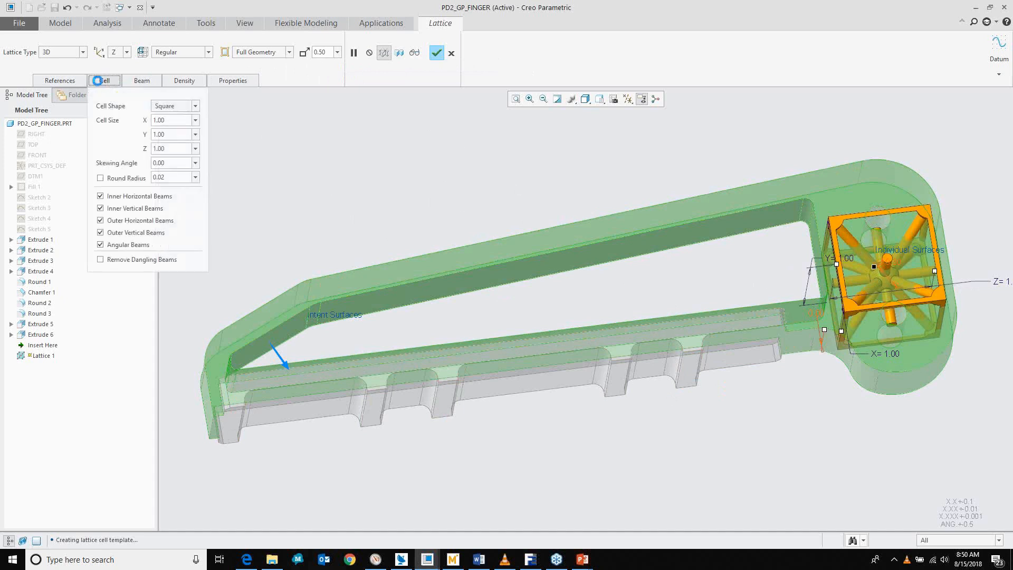
double_click(167, 122)
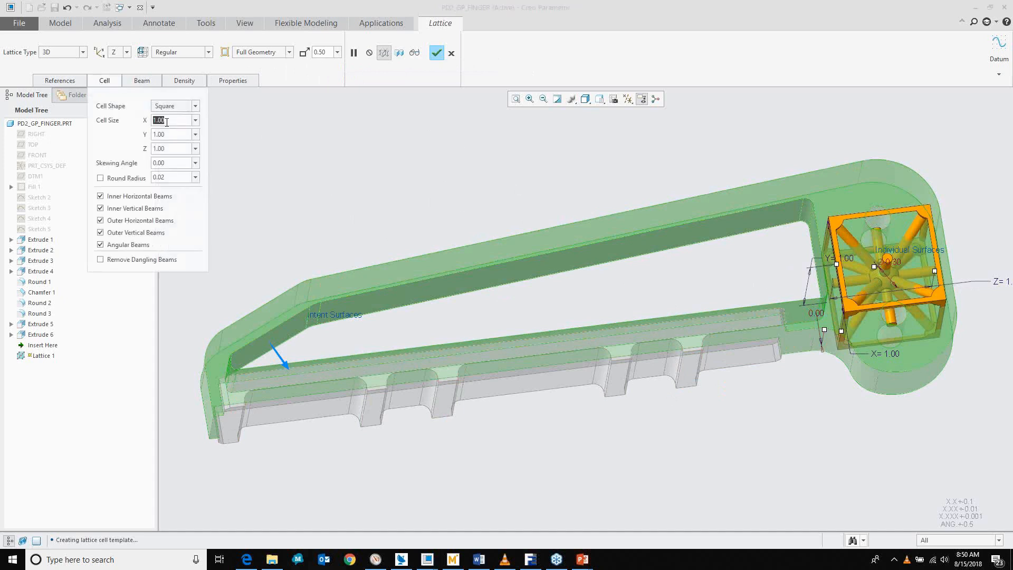
type("0.6")
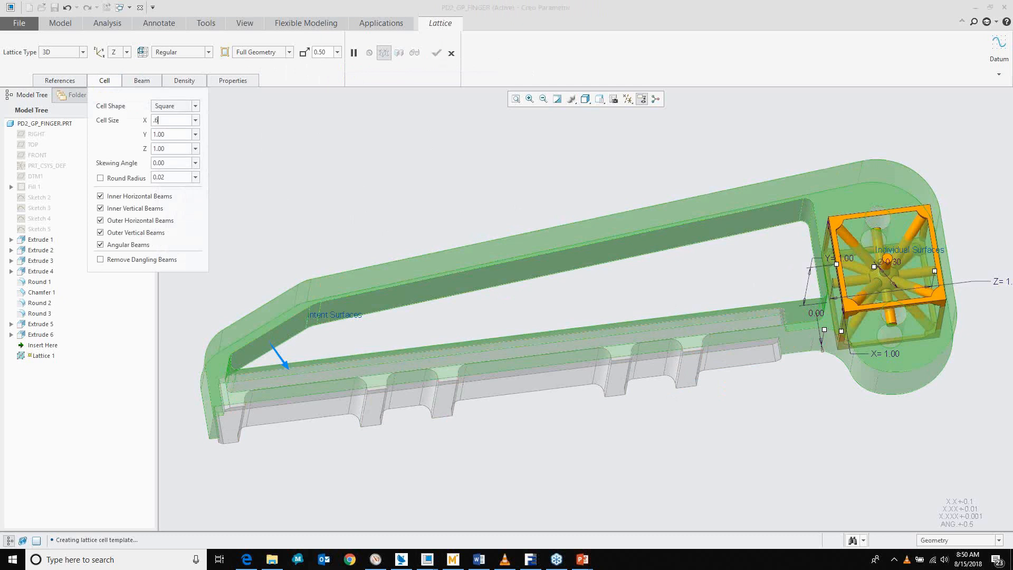
key("Return")
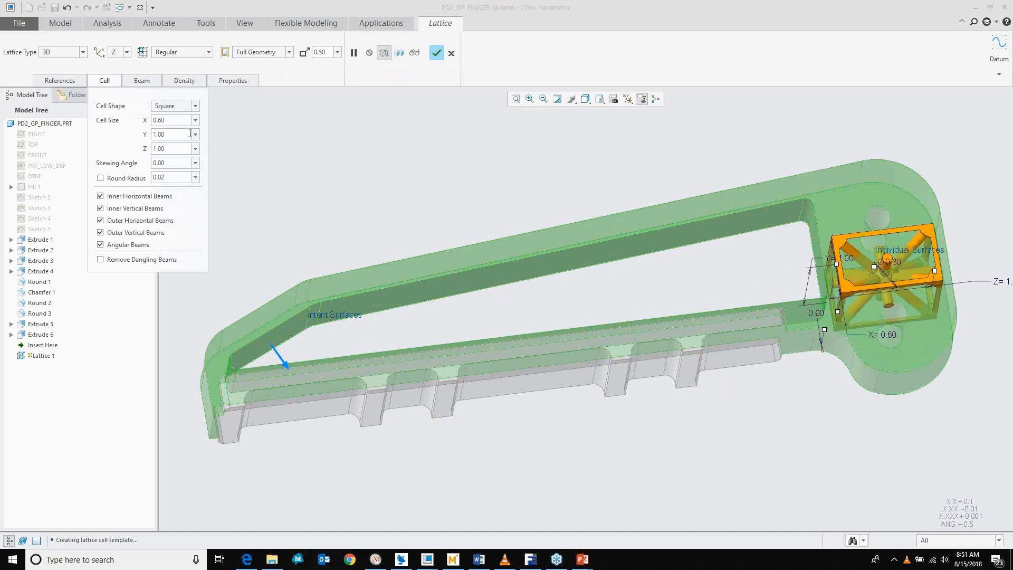
double_click(186, 136)
type("0.6")
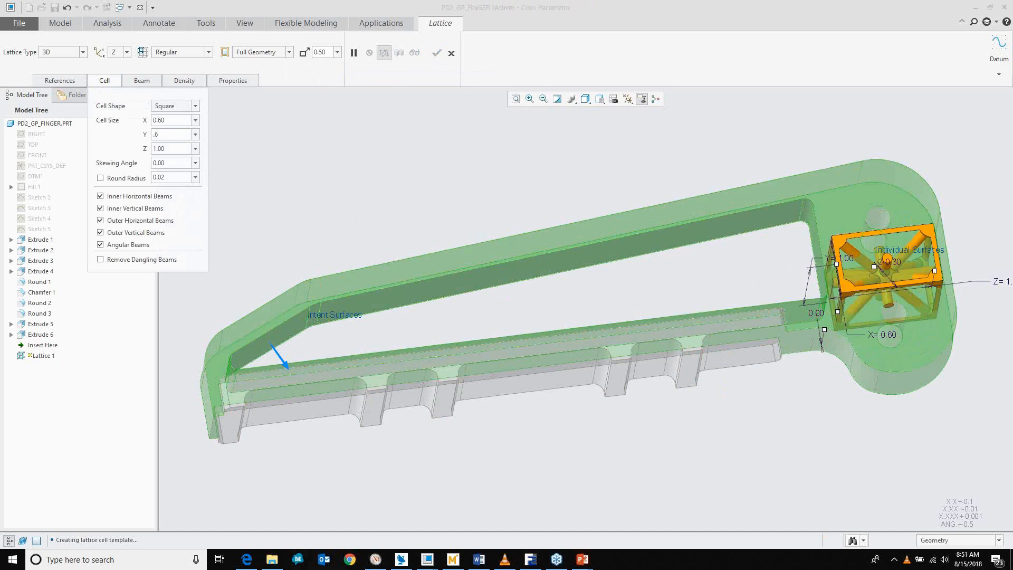
key("Return")
double_click(183, 148)
type("0.6")
key("Return")
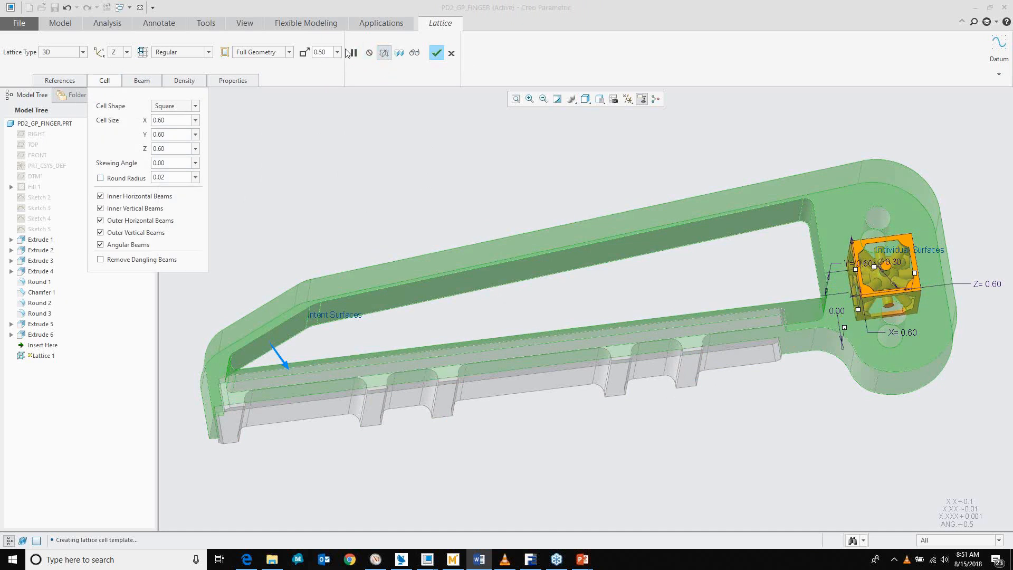
- Verify the attached 3D lattice in the pocket, inspect it from another angle in the default orientation, and resume editing
left_click(416, 53)
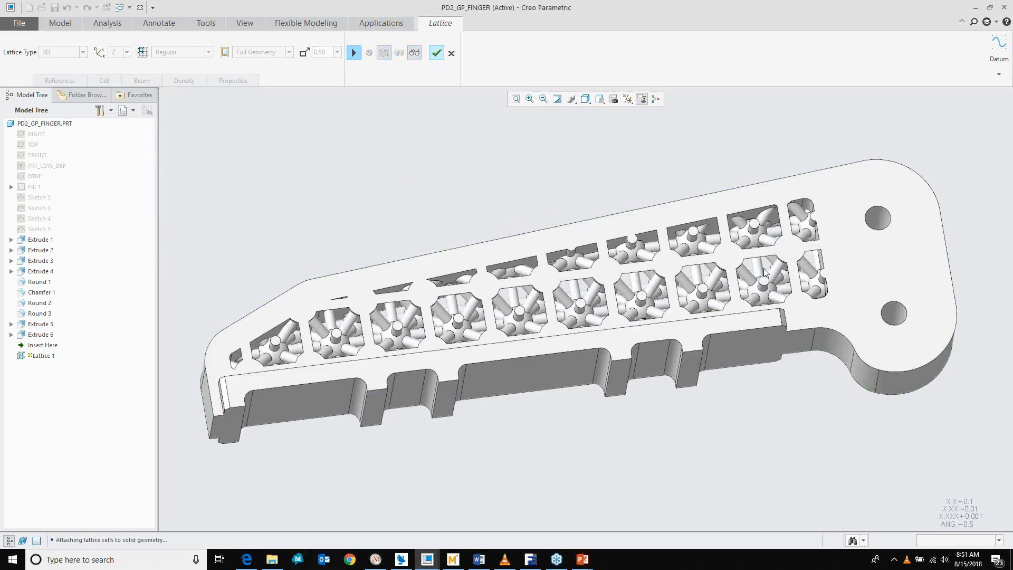
mouse_move(678, 287)
middle_mouse_down()
mouse_move(710, 284)
mouse_move(668, 287)
middle_mouse_up()
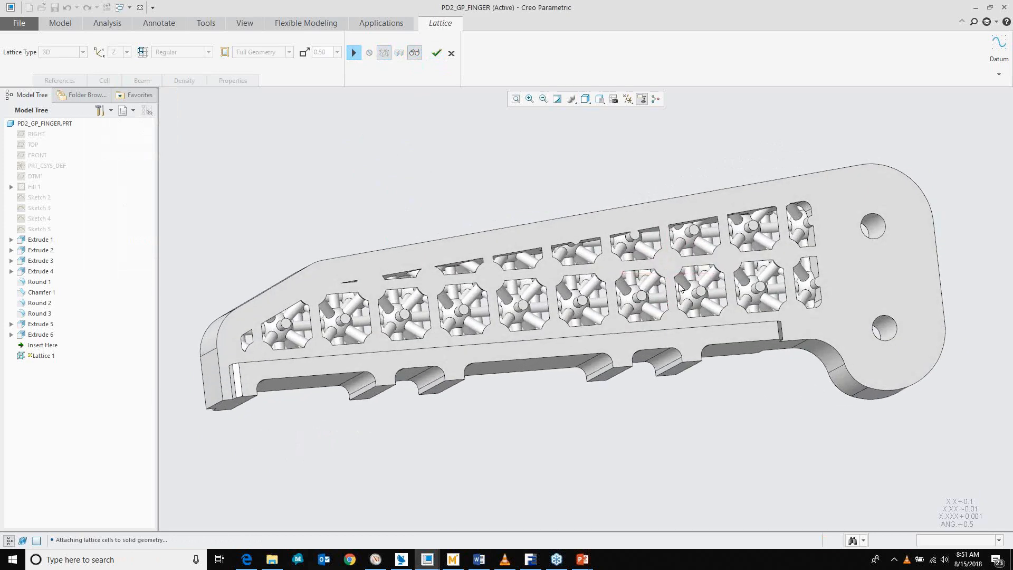
left_click(611, 99)
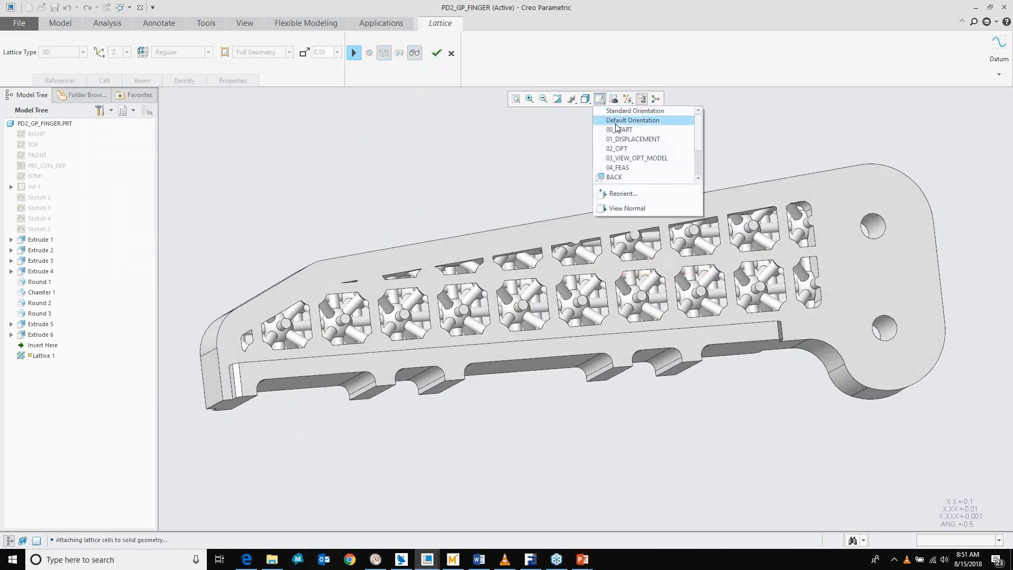
left_click(616, 127)
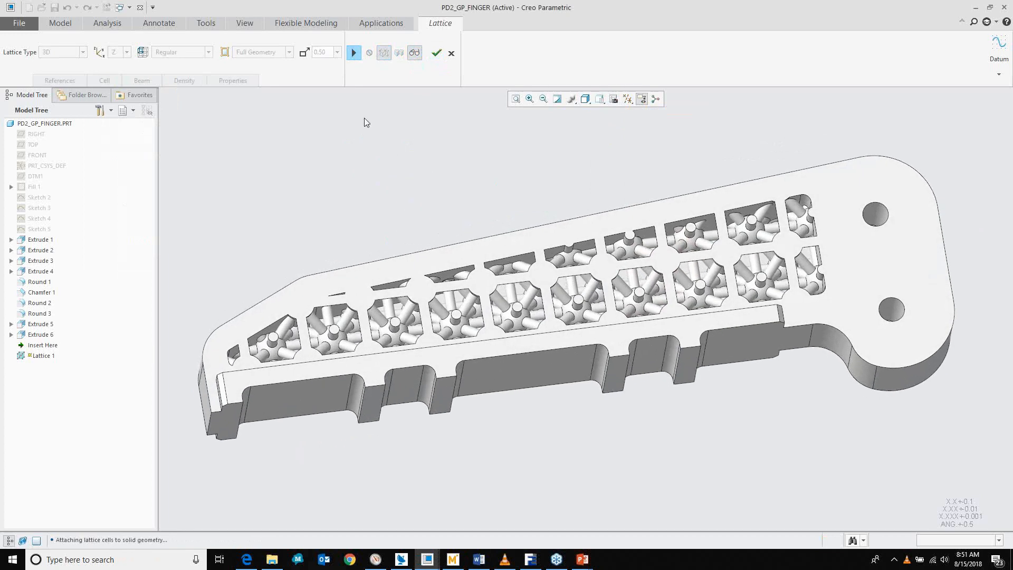
left_click(354, 52)
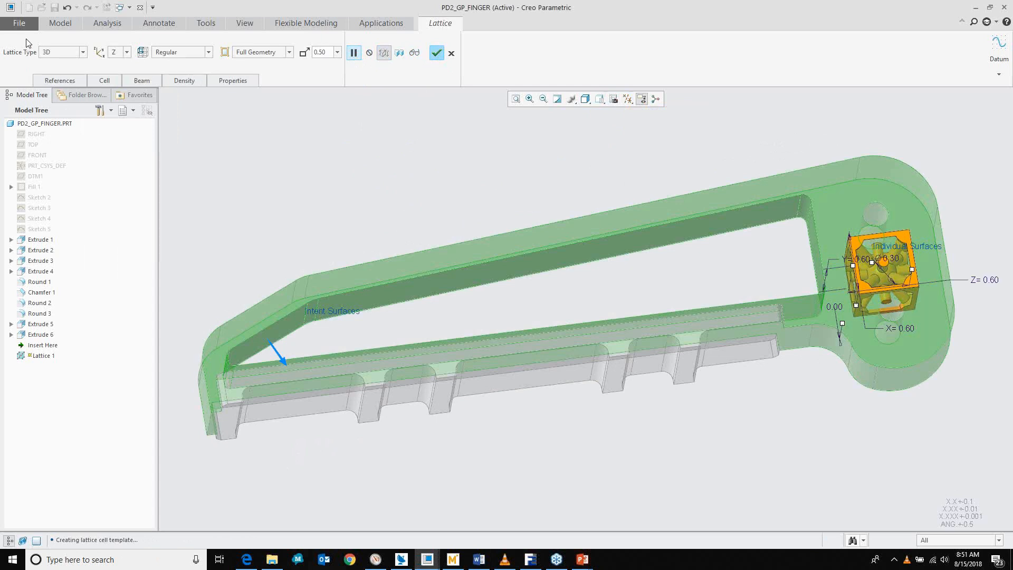
- Change the lattice to type 2.5D along the Y direction with a hexagonal cell shape
left_click(51, 52)
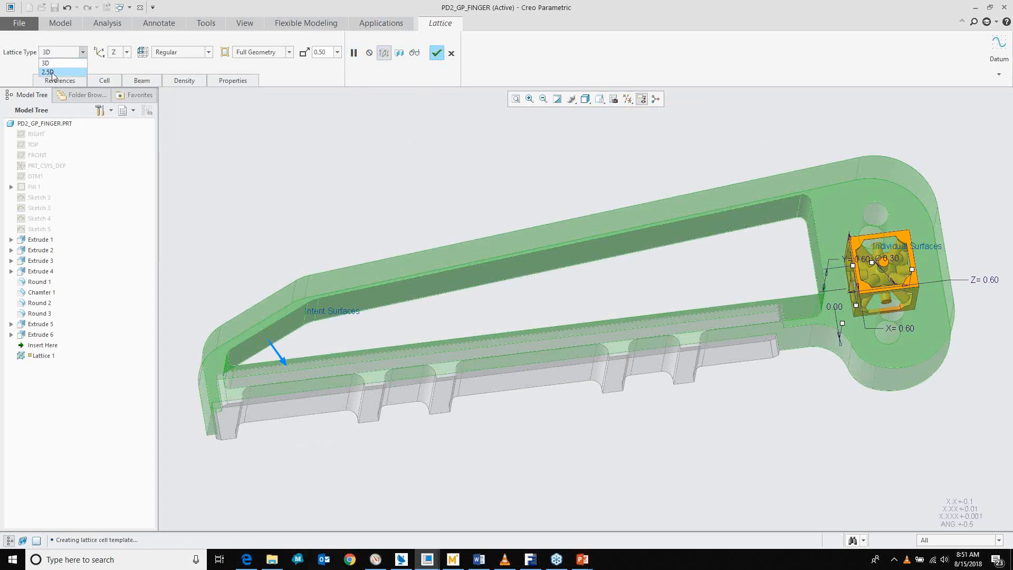
left_click(49, 73)
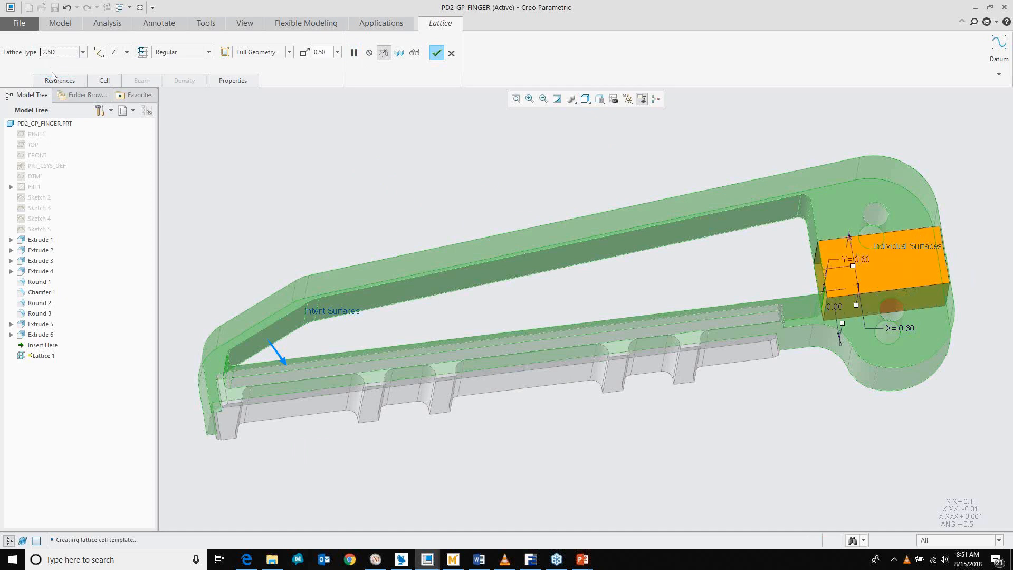
left_click(119, 55)
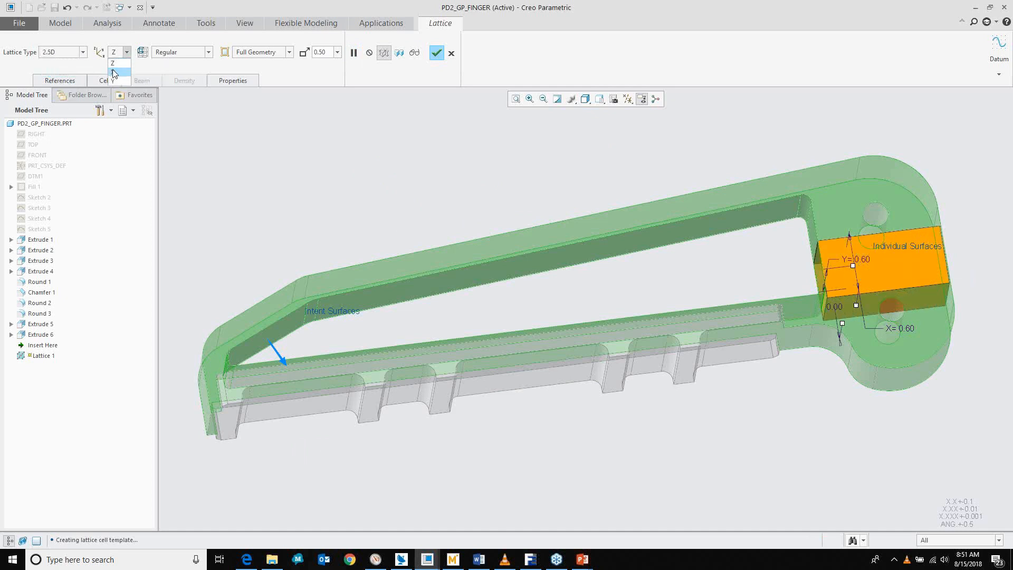
left_click(115, 80)
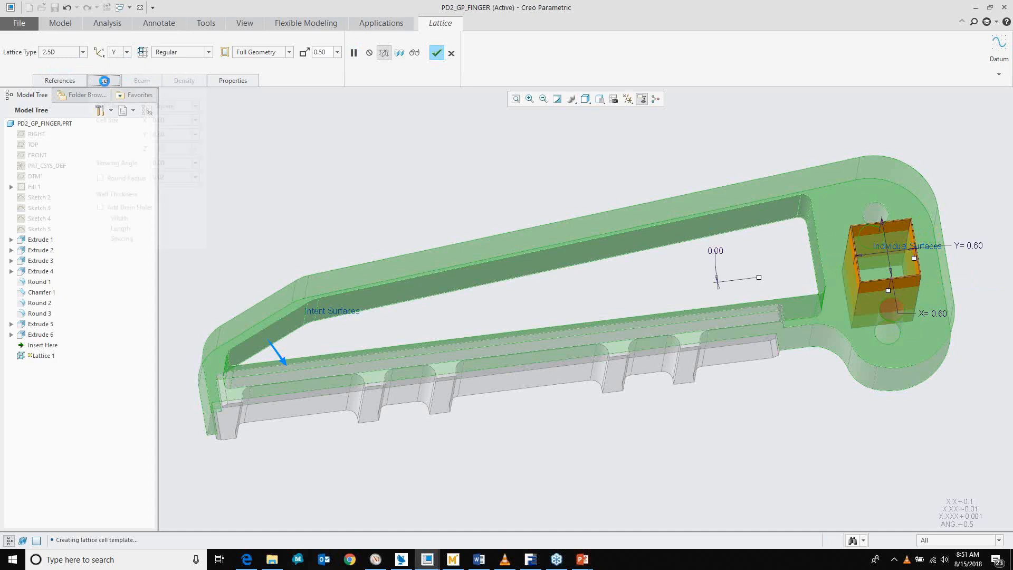
left_click(104, 80)
left_click(159, 107)
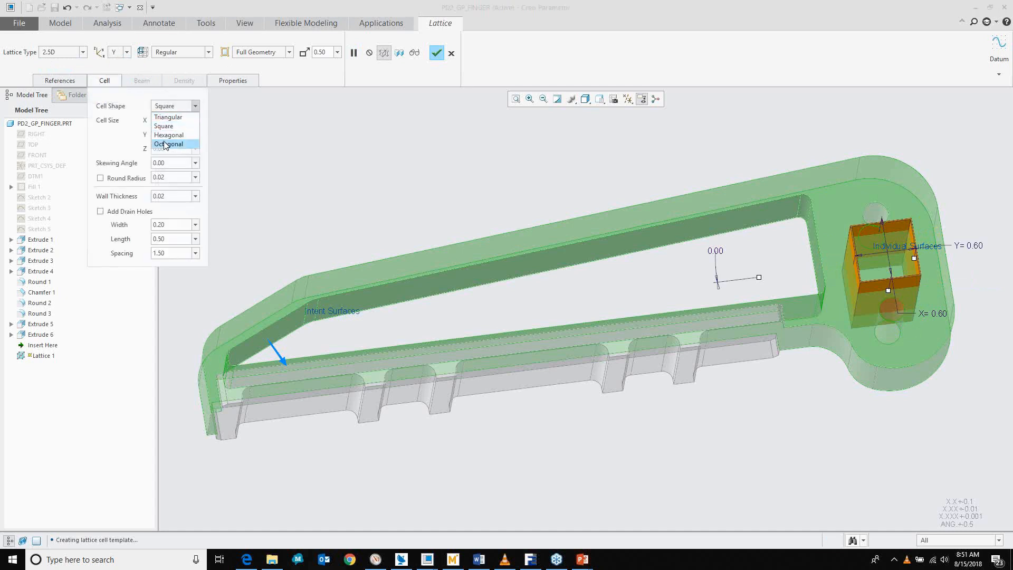
left_click(167, 136)
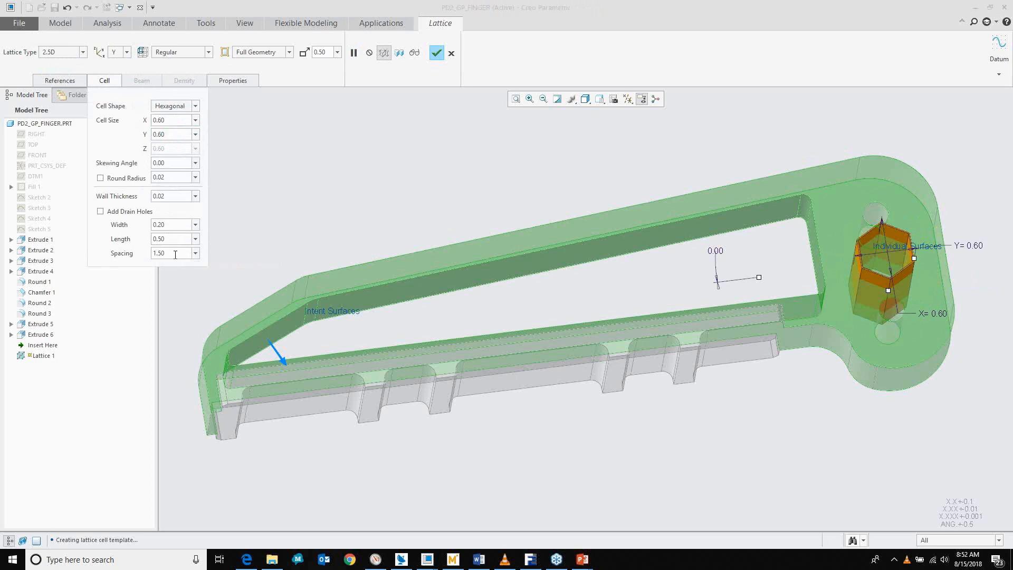
- Set the drain hole width to 0.10, length to 0.25 and spacing to 0.75, and preview the hexagonal lattice
double_click(172, 227)
key("BackSpace")
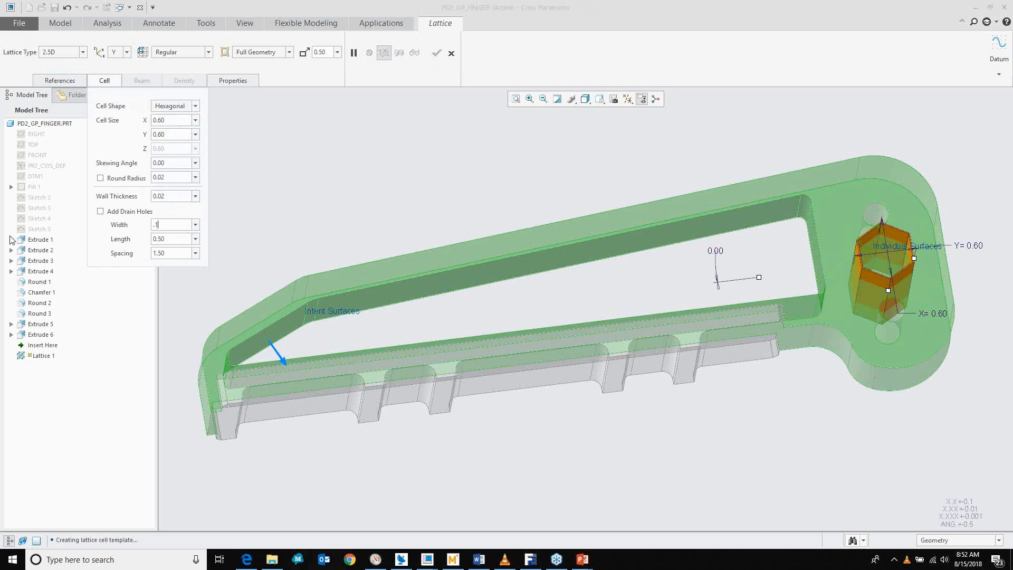
double_click(169, 237)
key("BackSpace")
type(".25")
double_click(158, 254)
type(".7")
key("Return")
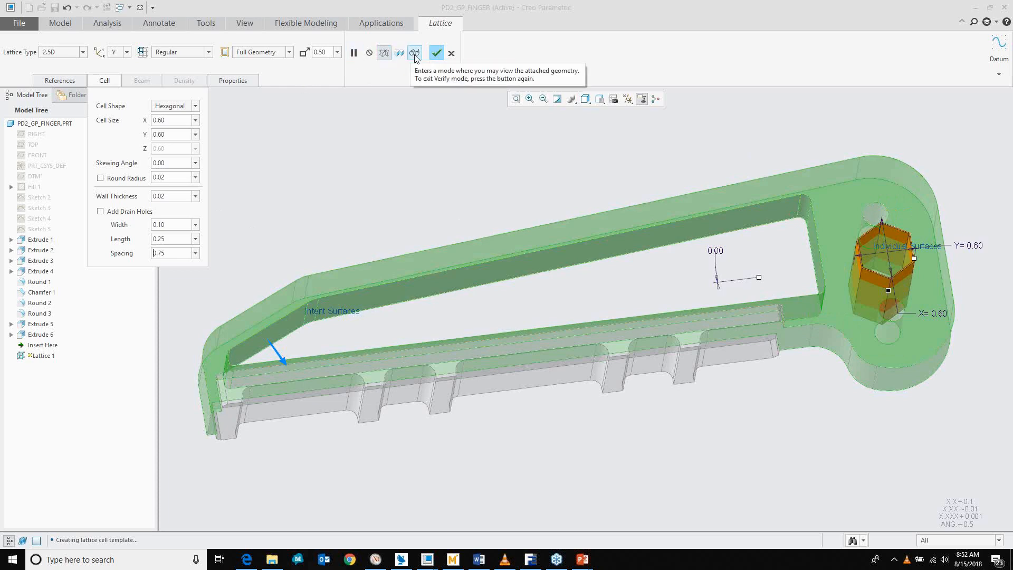
left_click(436, 52)
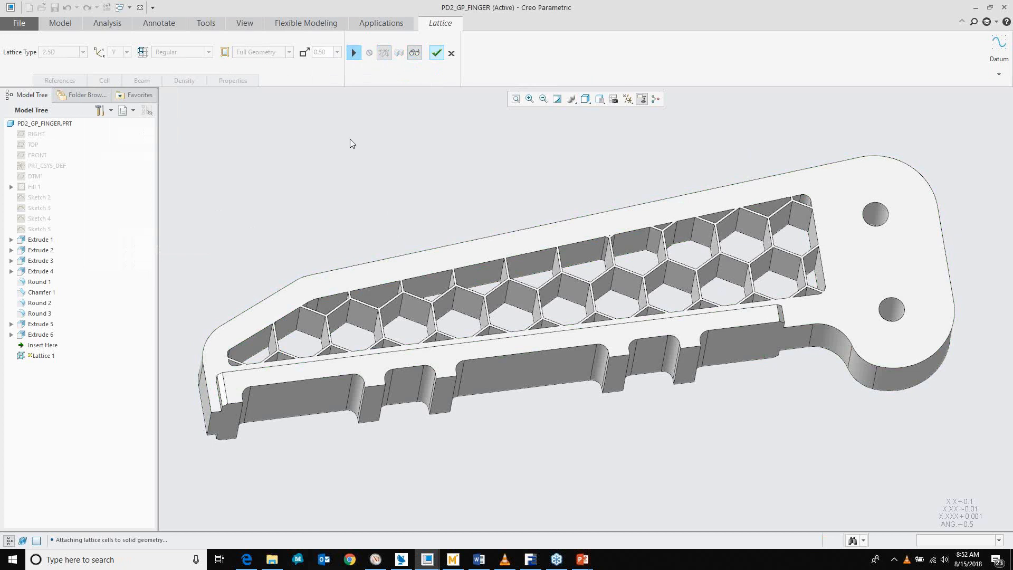
left_click(354, 53)
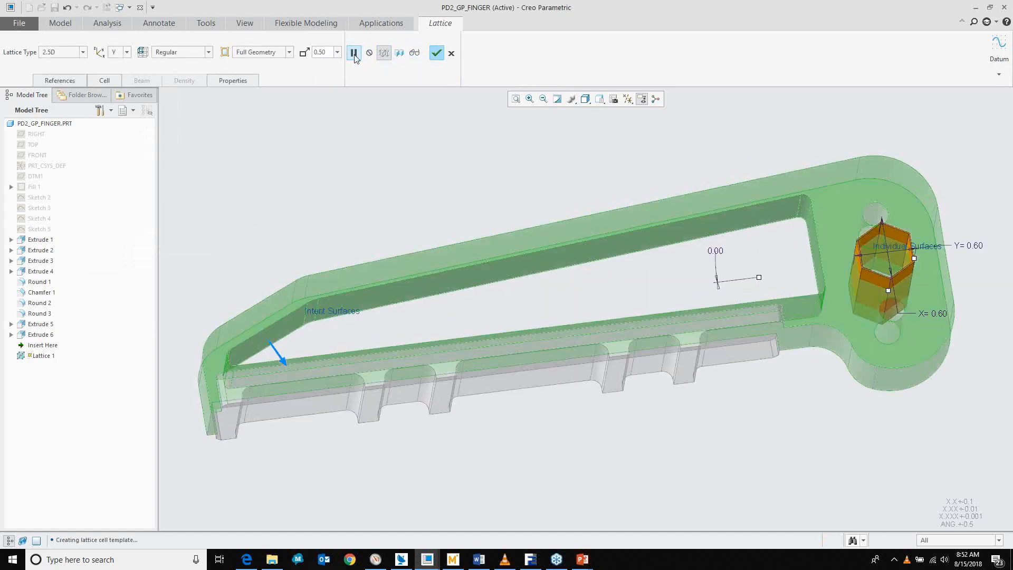
- Add drain holes to the hexagonal cell walls and preview the resulting lattice in the pocket
left_click(105, 81)
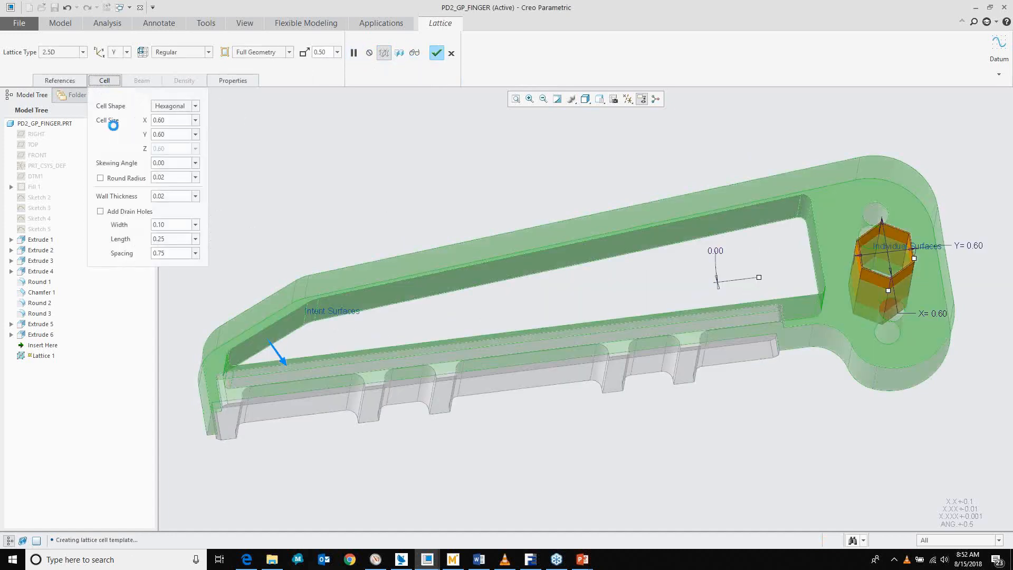
left_click(132, 212)
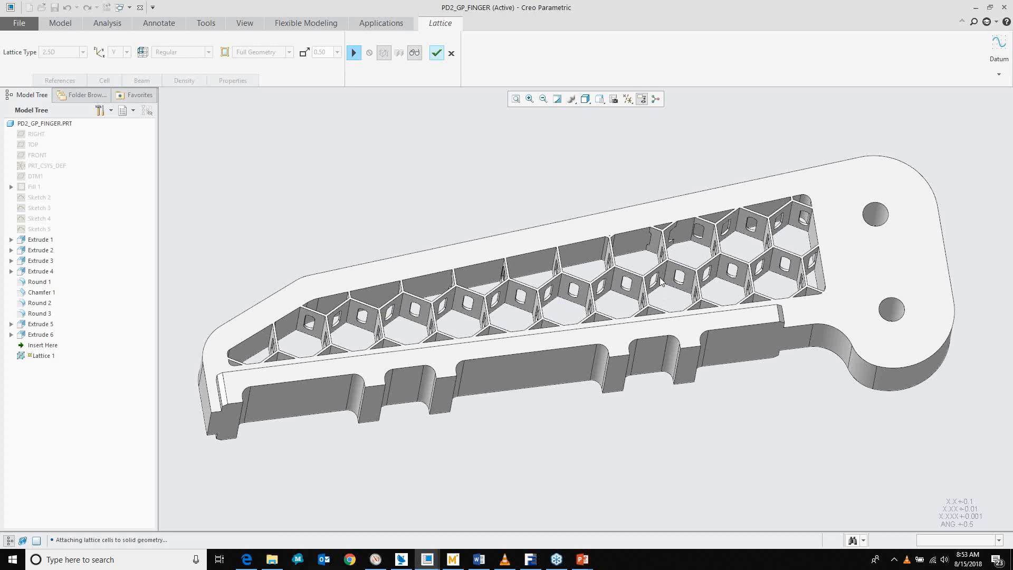
left_click(355, 55)
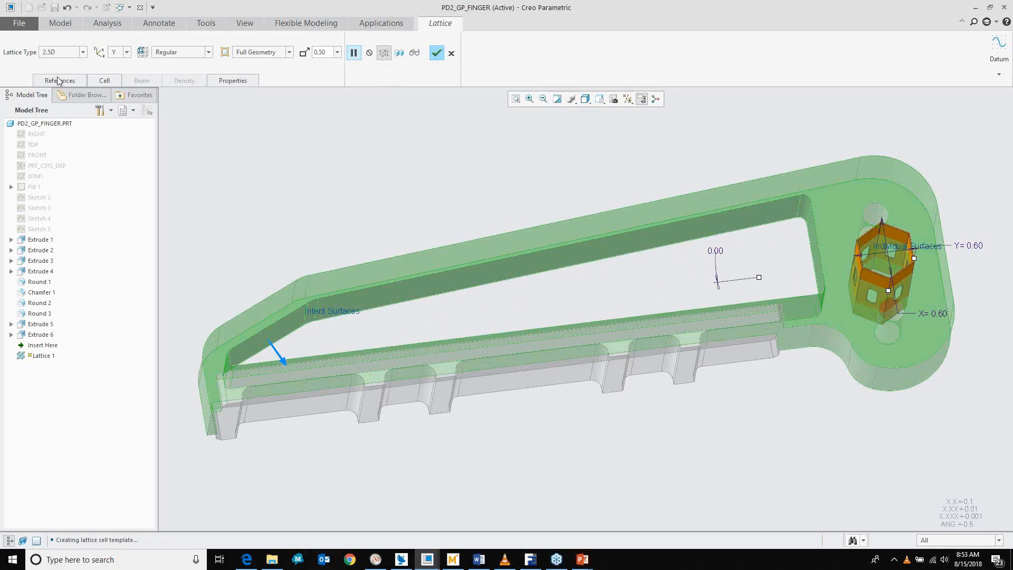
- Switch the lattice type back to 3D and set its direction to Z
left_click(63, 53)
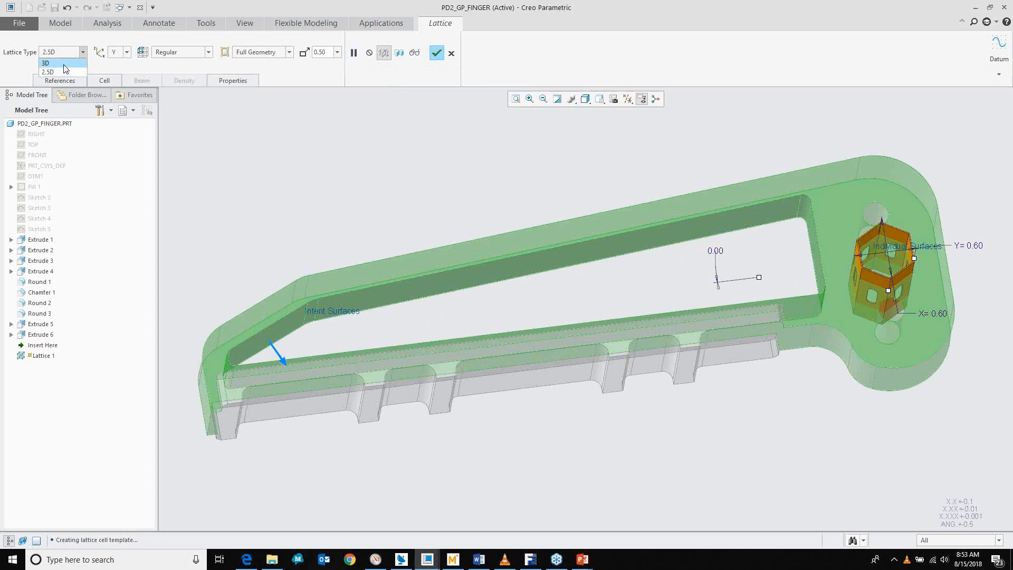
left_click(67, 68)
left_click(126, 52)
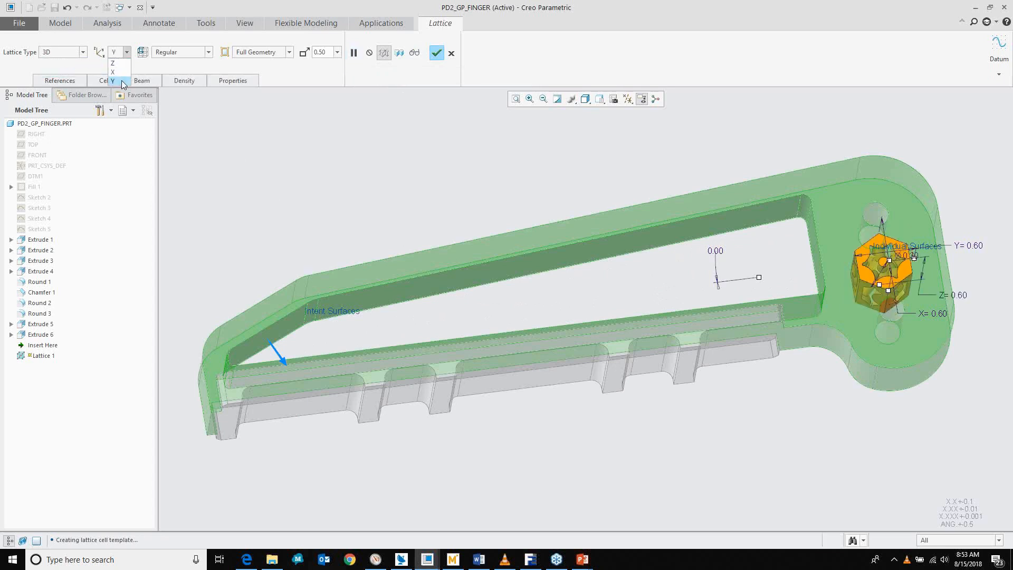
left_click(122, 73)
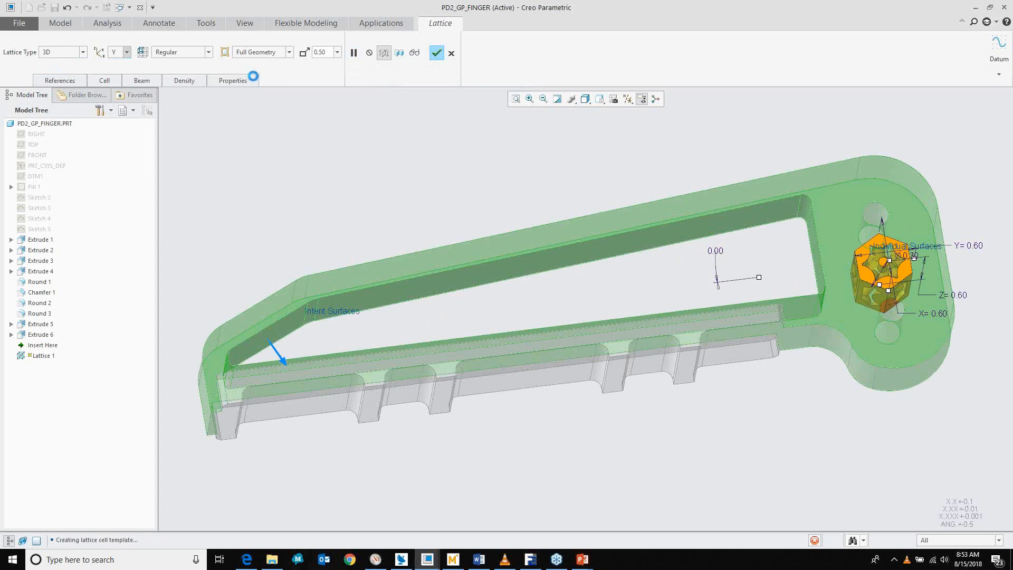
- Turn off the cell's inner horizontal beams, enable removal of dangling beams, and open the beam settings
left_click(110, 80)
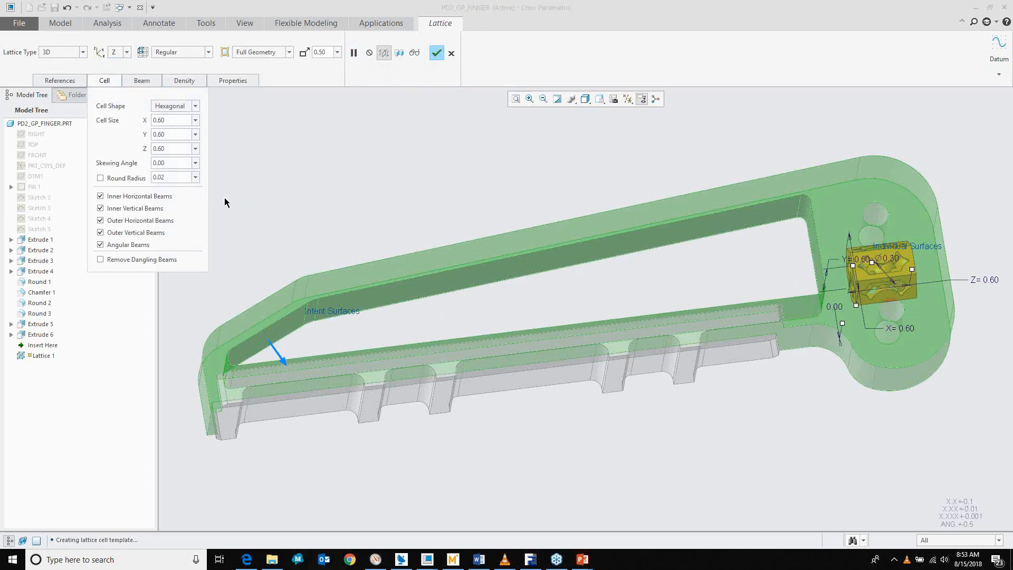
left_click(153, 196)
left_click(130, 260)
left_click(138, 81)
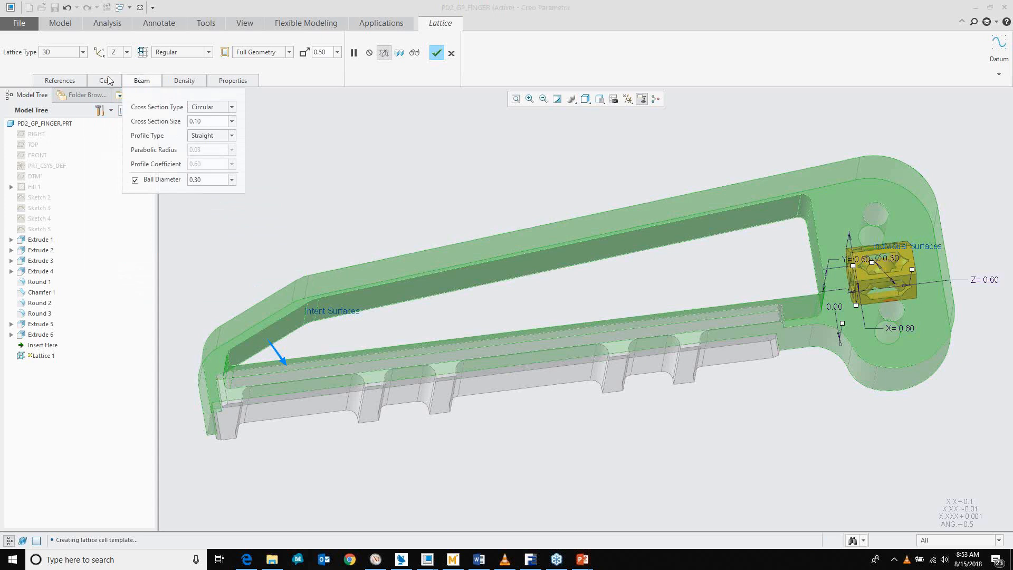
- Set the beams' cross section size to 0.03 and their ball diameter to 0.20
double_click(205, 121)
type(".03")
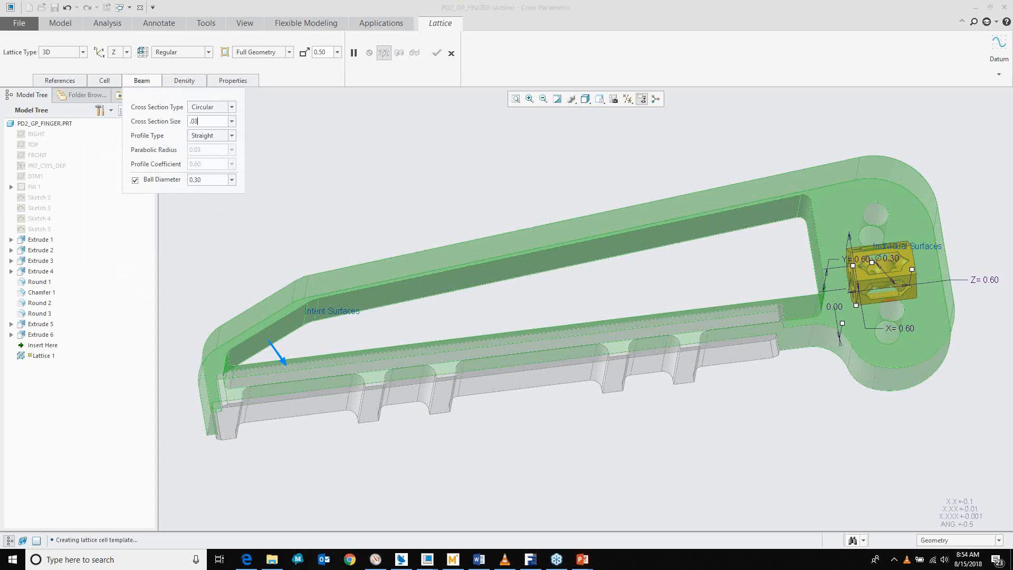
left_click(207, 180)
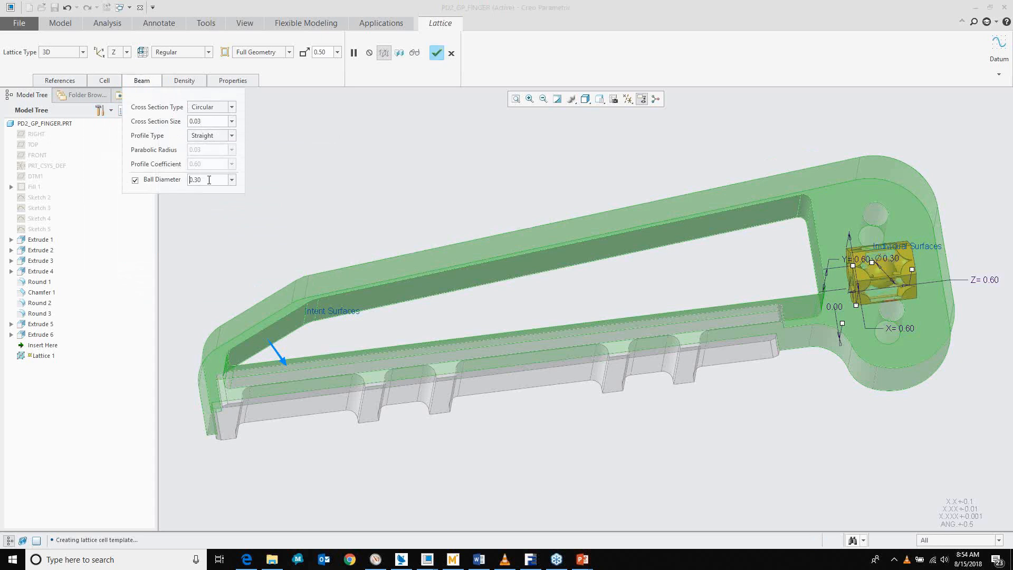
double_click(197, 179)
type(".2")
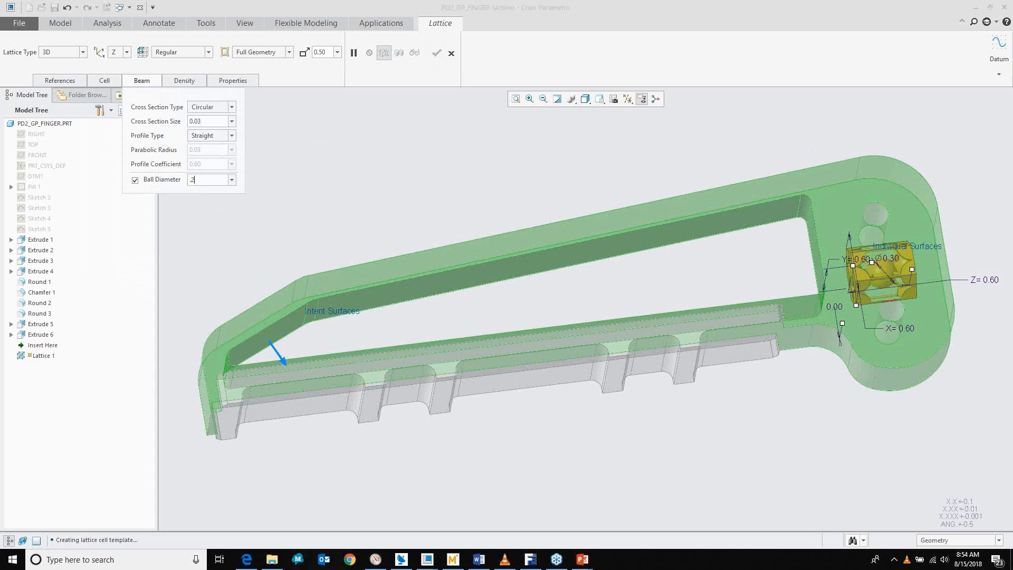
key("Return")
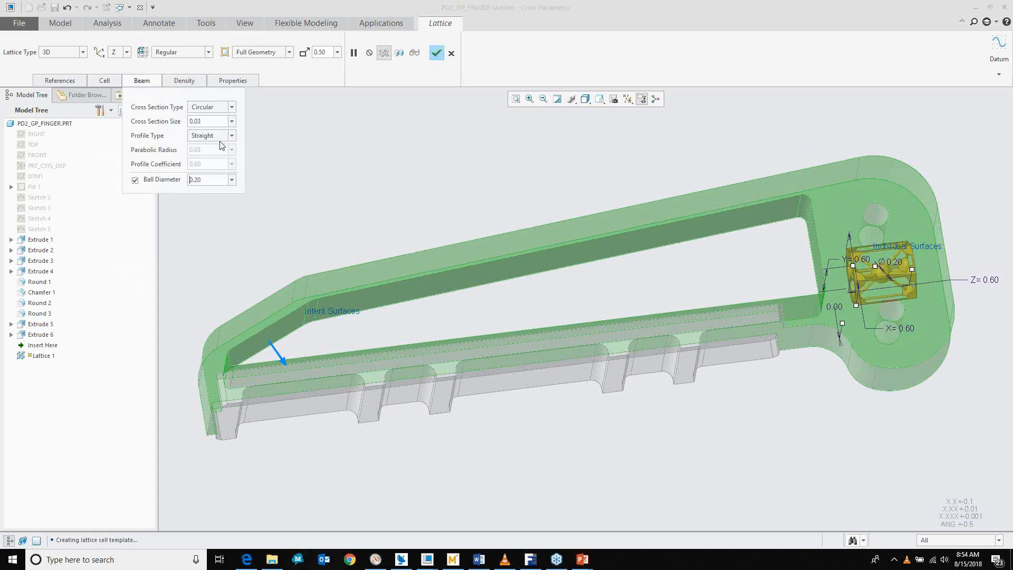
- Add a variable beam set, show datum plane DTM1, and drive the set's distance with "distance" as a feature relation
left_click(183, 81)
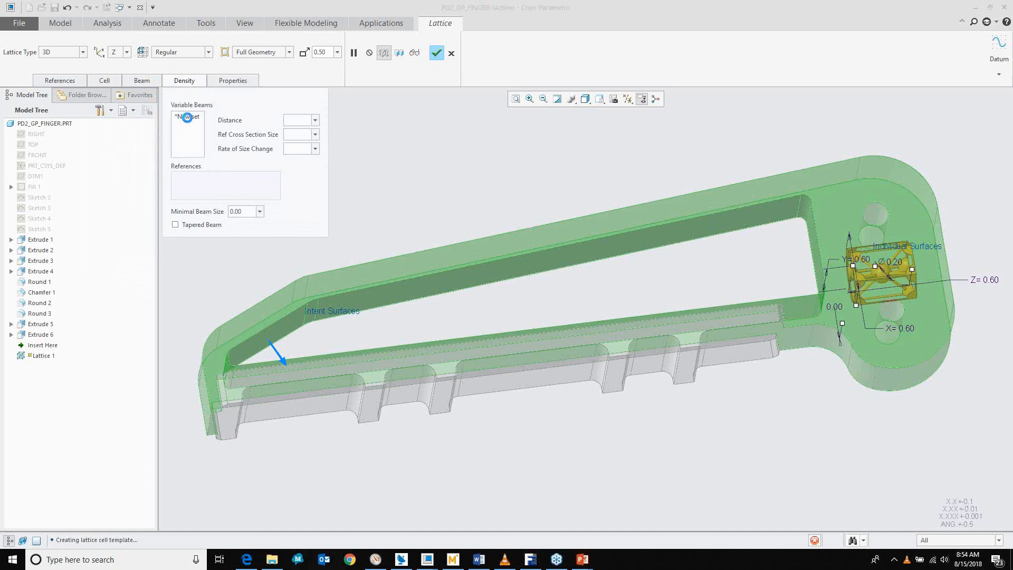
right_click(38, 181)
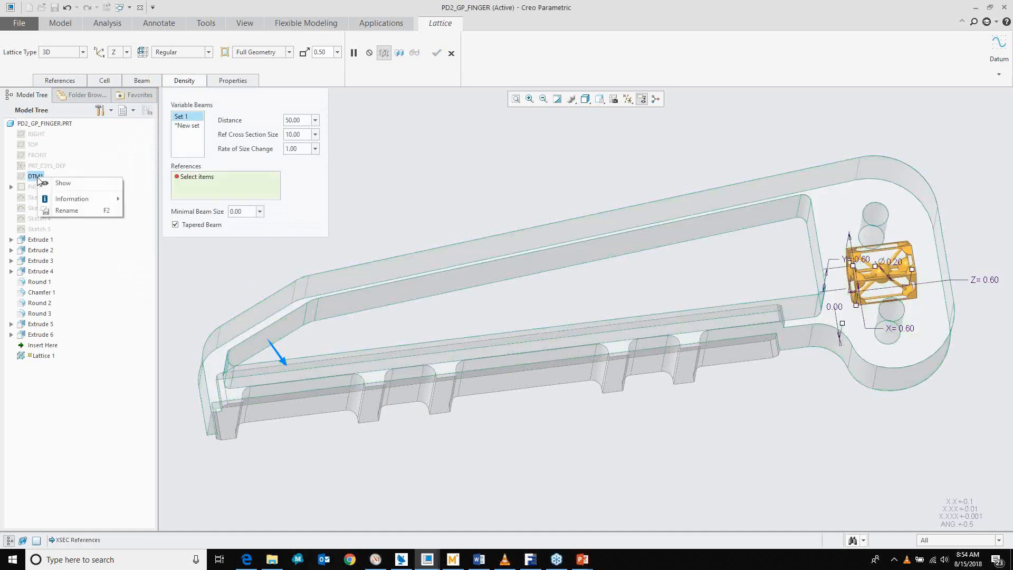
left_click(59, 182)
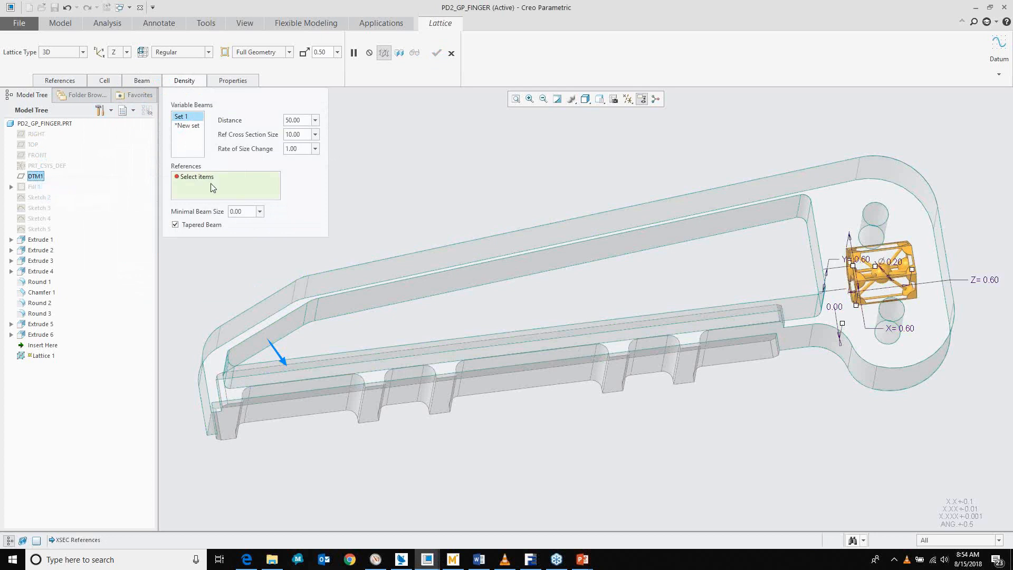
double_click(302, 121)
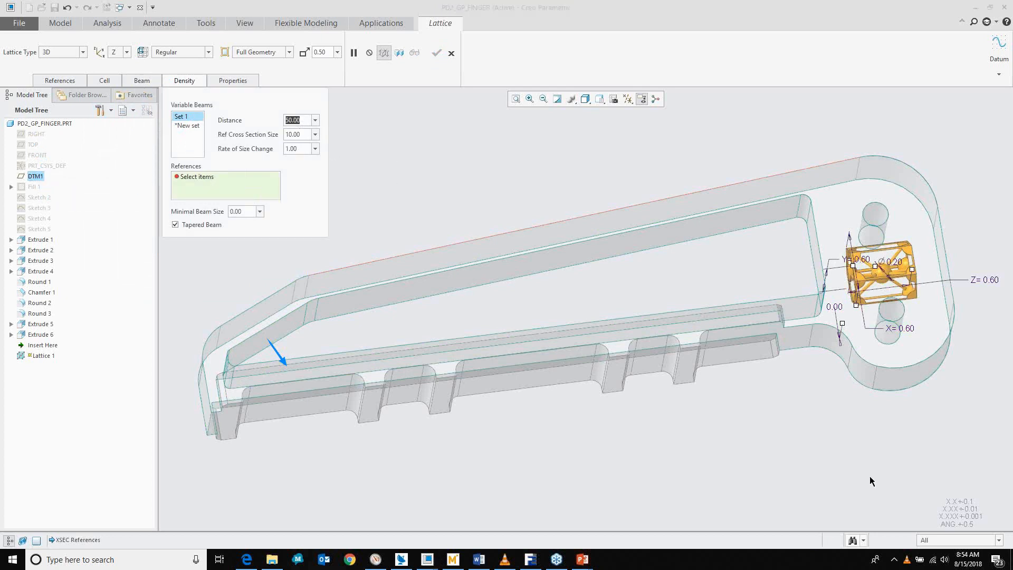
type("dis")
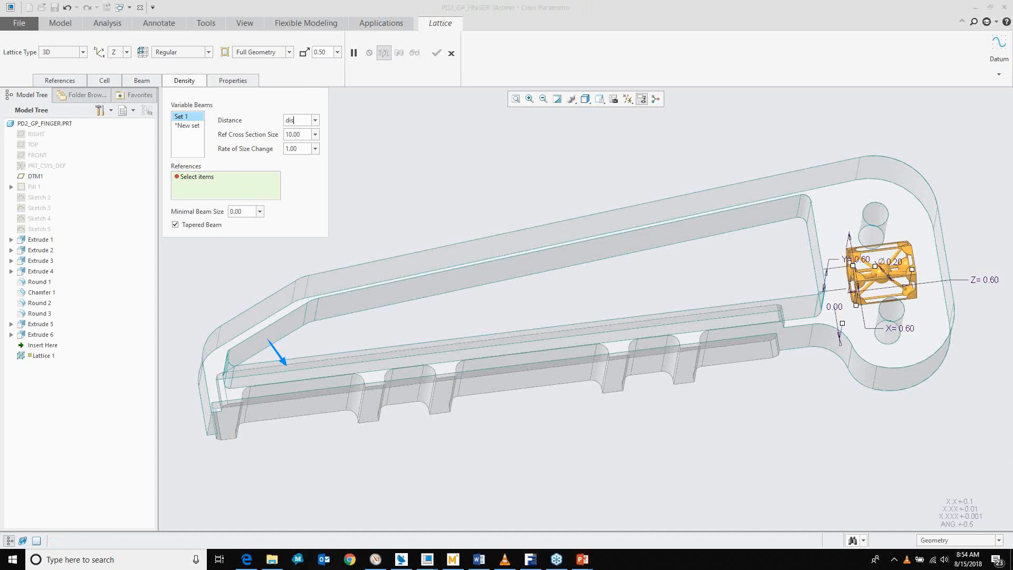
type("tance")
key("Return")
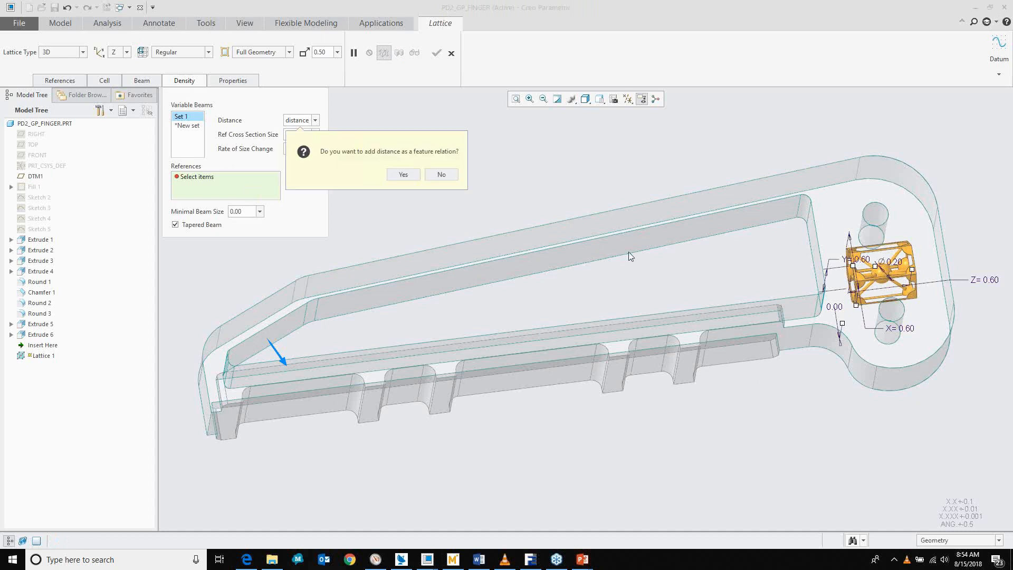
left_click(404, 174)
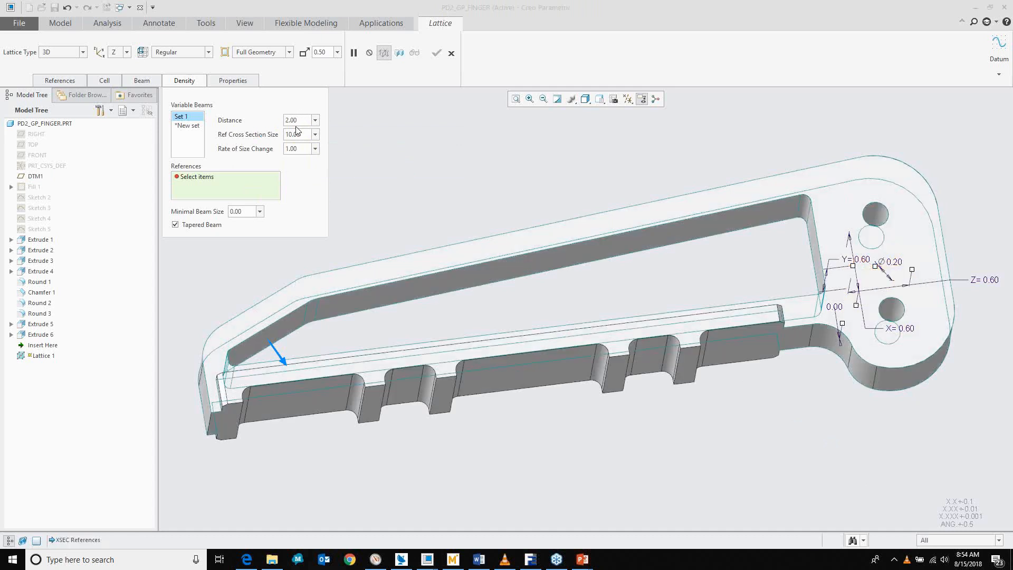
- Drive the variable beam set's reference cross section size with "section_size" as a feature relation
double_click(293, 135)
type("section_size")
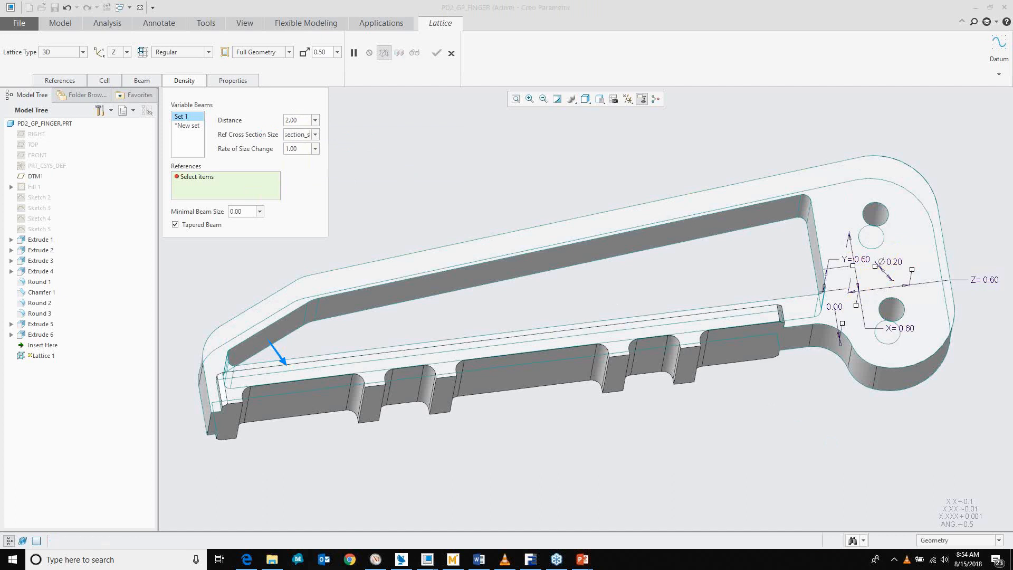
key("Return")
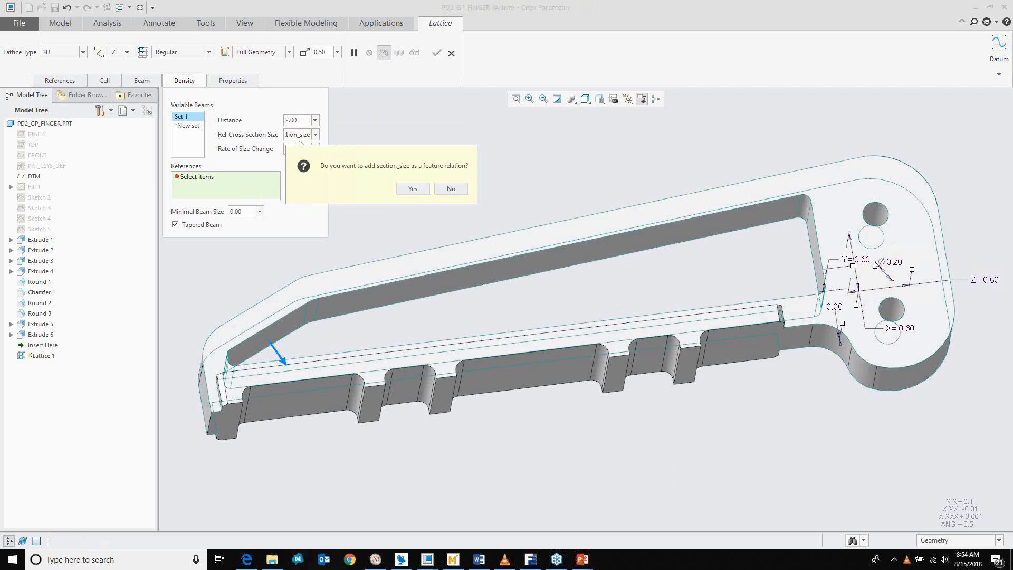
left_click(413, 189)
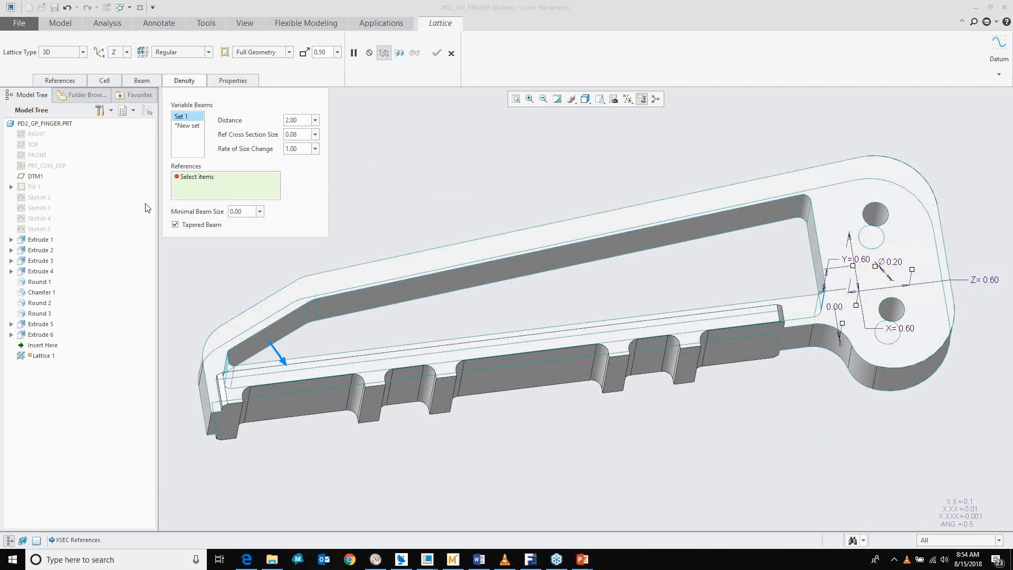
- Show the Fill 1 surface, pick it as the variable beam set's reference, and hide Fill 1 and DTM1
right_click(36, 188)
left_click(58, 192)
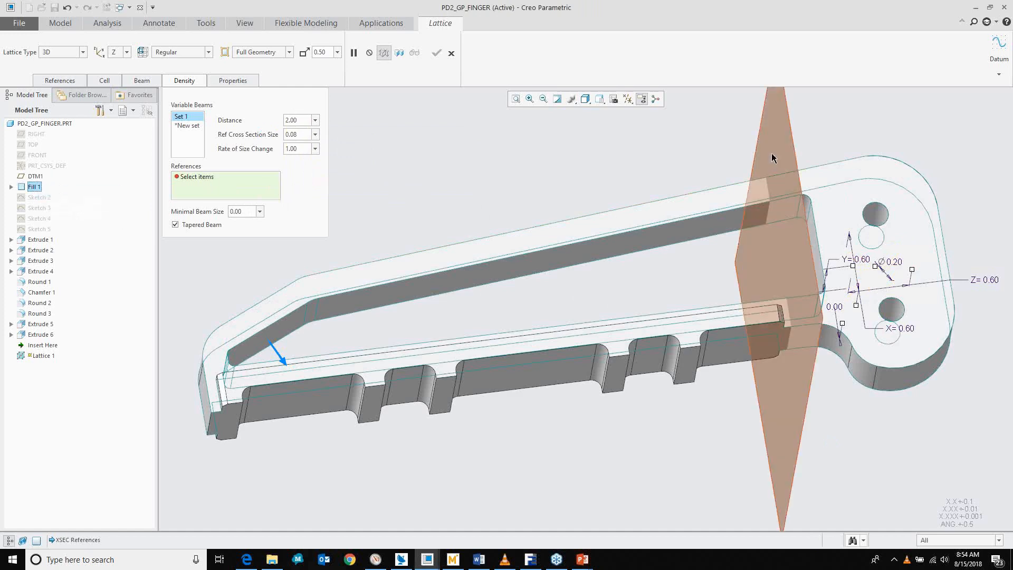
left_click(772, 153)
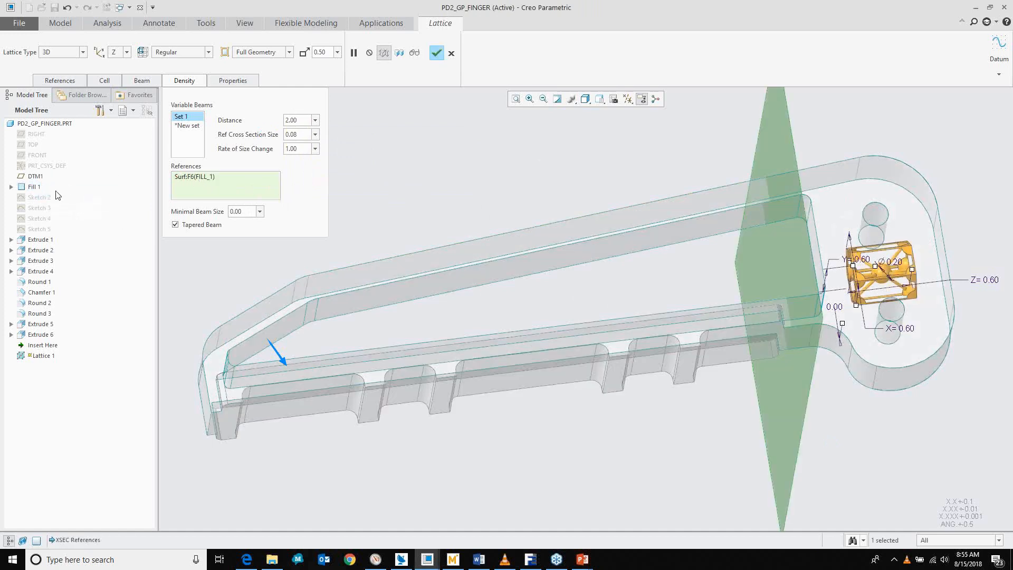
left_click(36, 176)
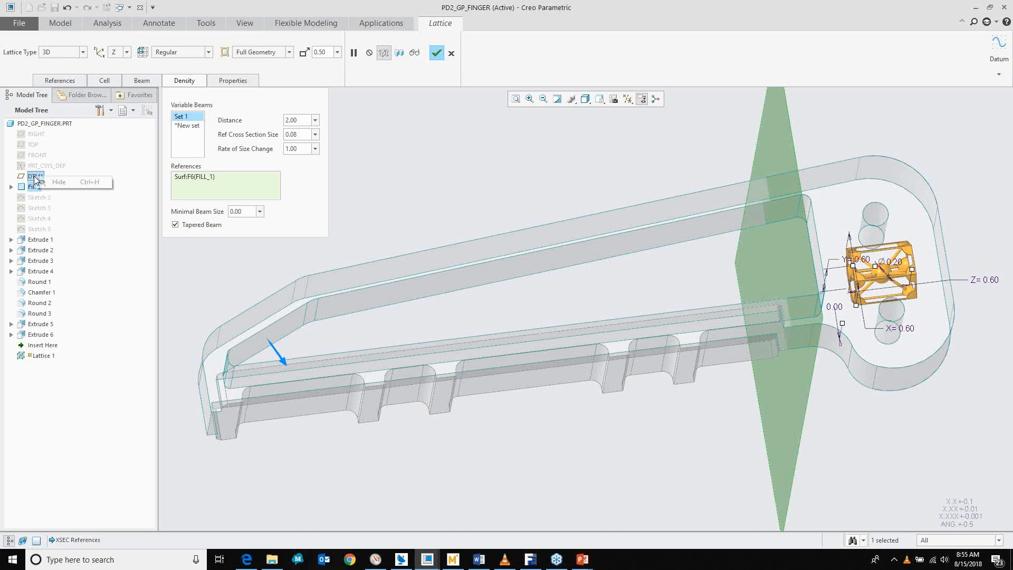
left_click(44, 182)
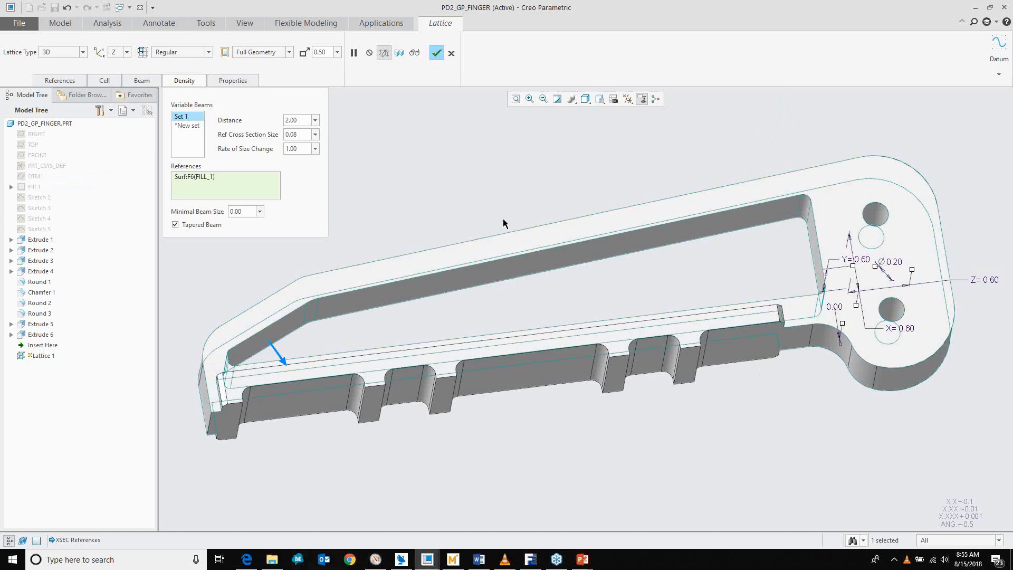
- Turn off removal of dangling beams and preview the variable-density lattice in the pocket
left_click(414, 52)
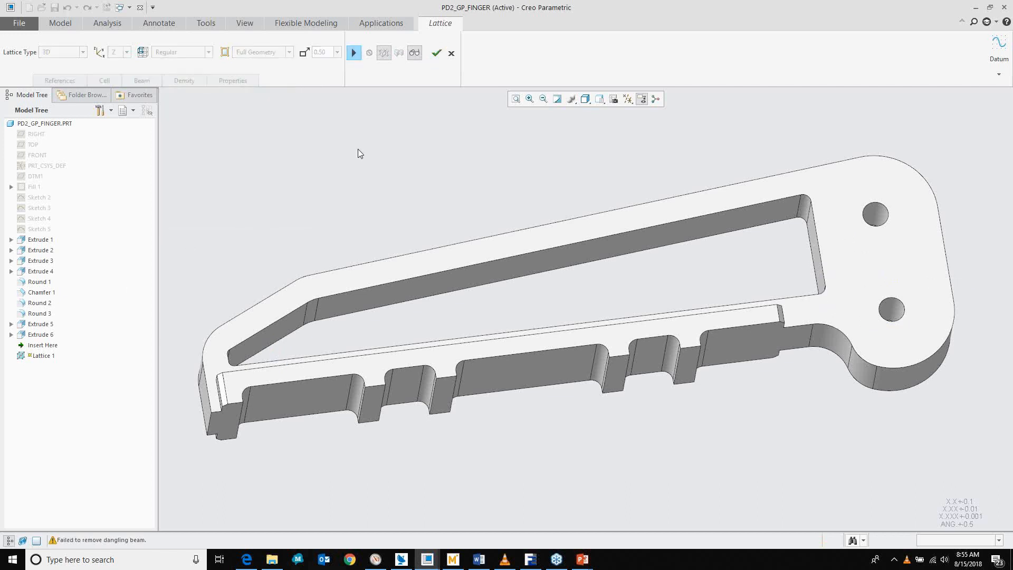
left_click(354, 53)
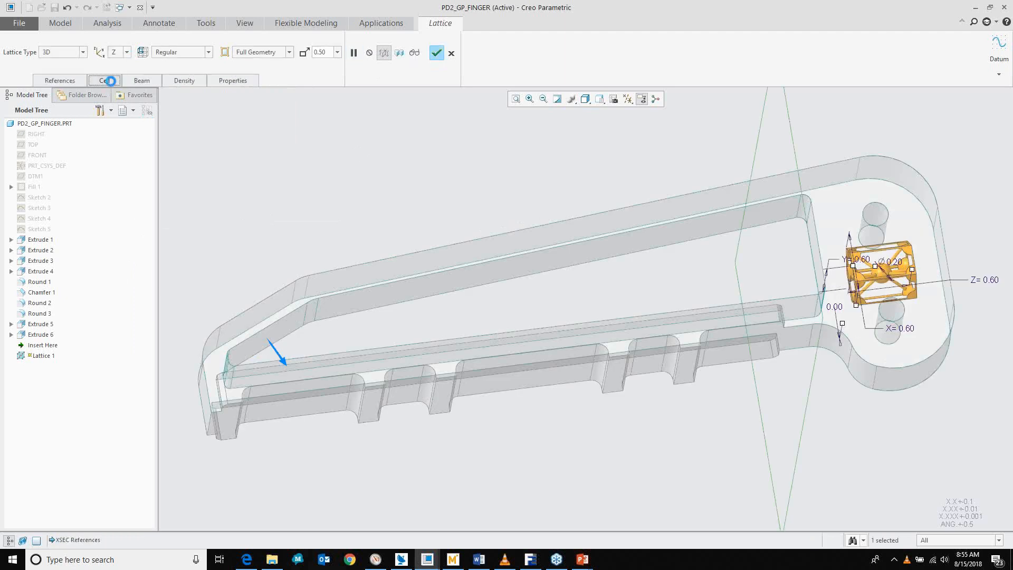
left_click(110, 80)
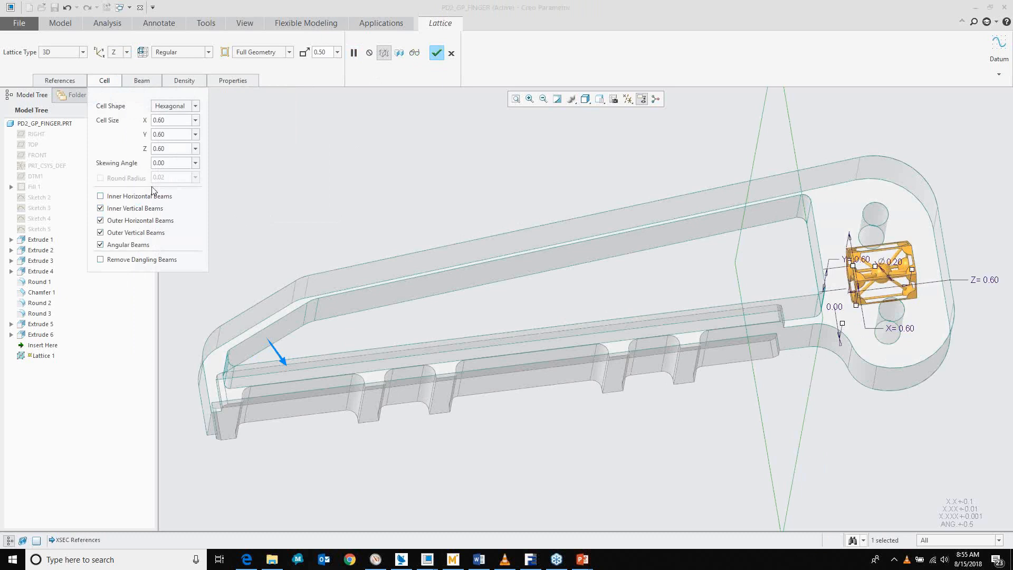
left_click(414, 53)
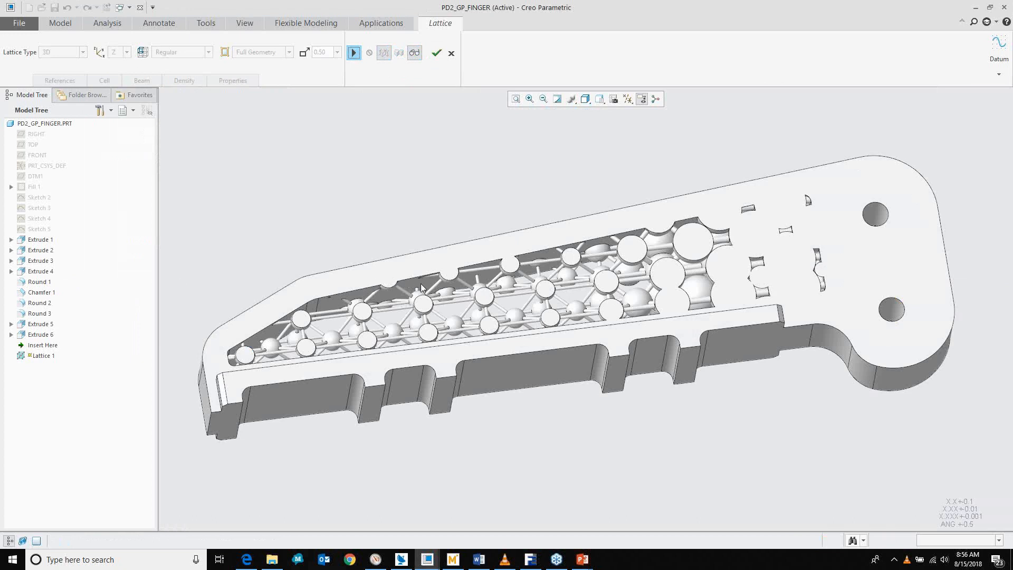
- Turn on the cell's inner horizontal beams, review the beam and density settings, and try to complete the lattice
left_click(355, 53)
left_click(110, 80)
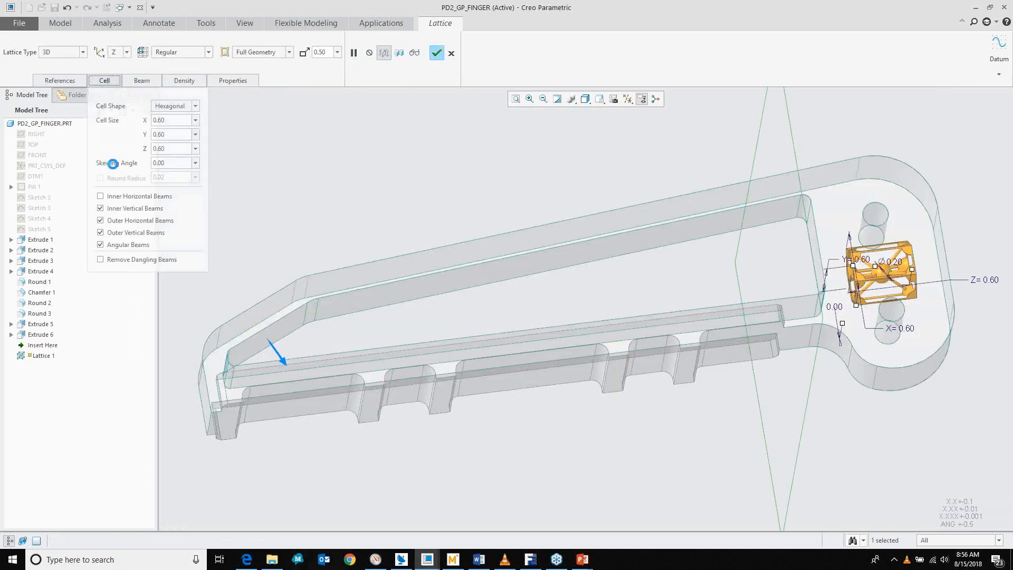
left_click(143, 197)
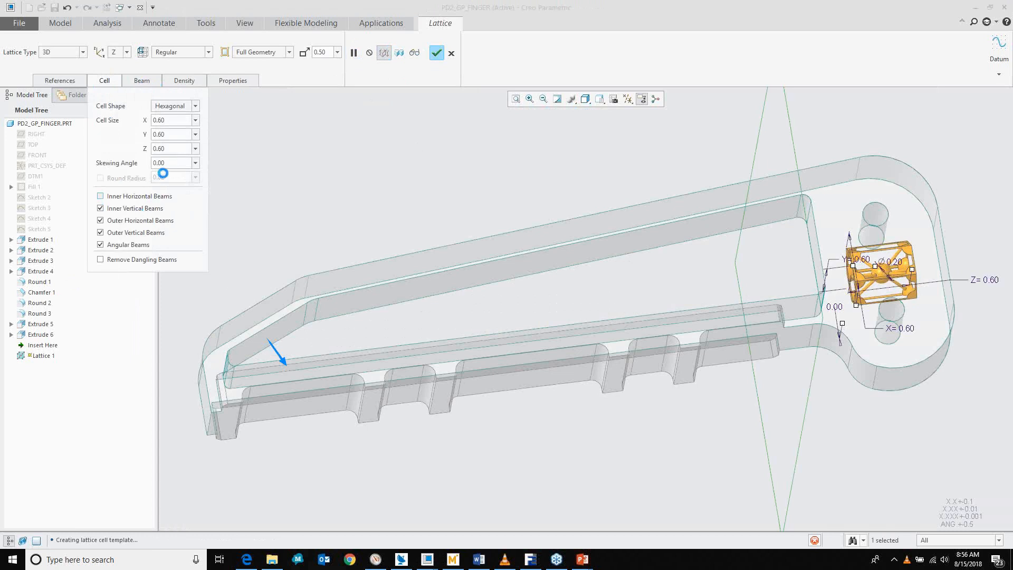
left_click(140, 81)
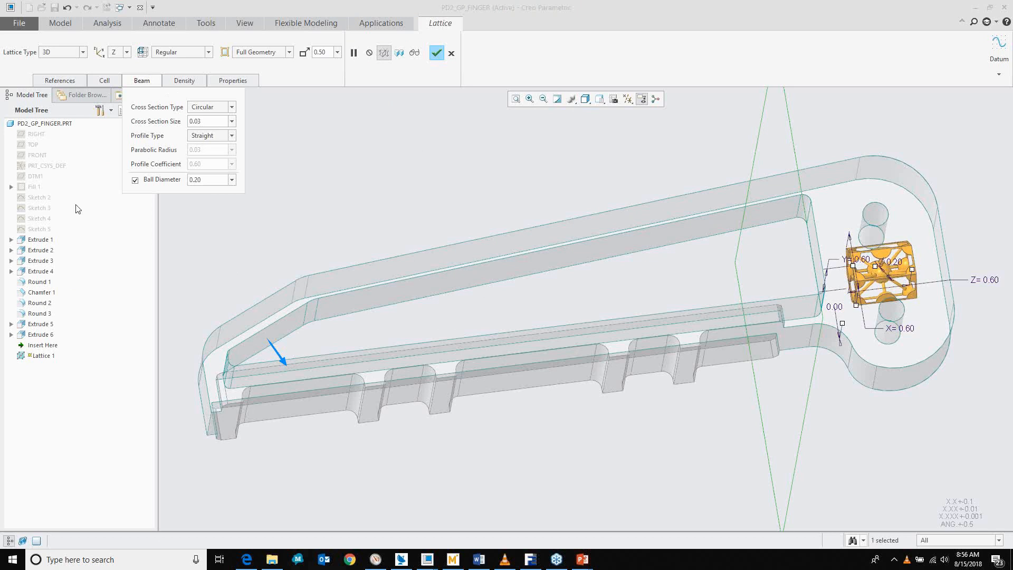
left_click(186, 81)
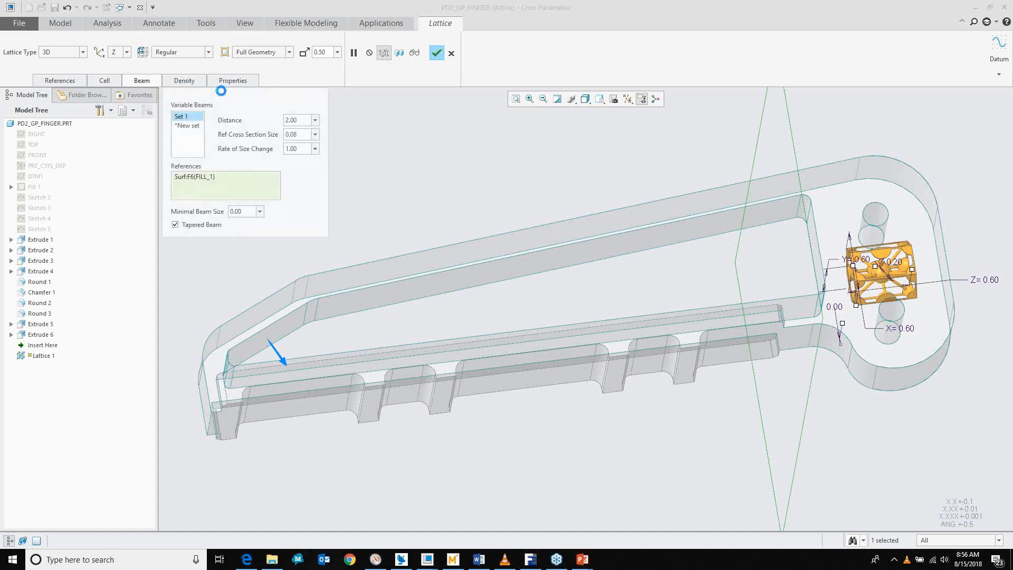
left_click(437, 53)
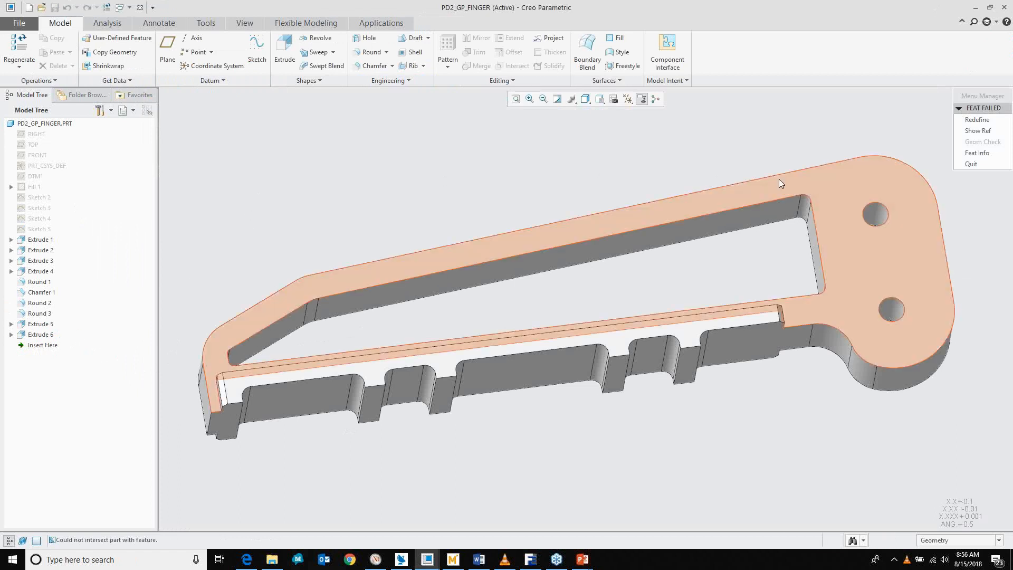
- Redefine the lattice with inner horizontal beams turned off, complete the feature, and clear its selection
left_click(985, 122)
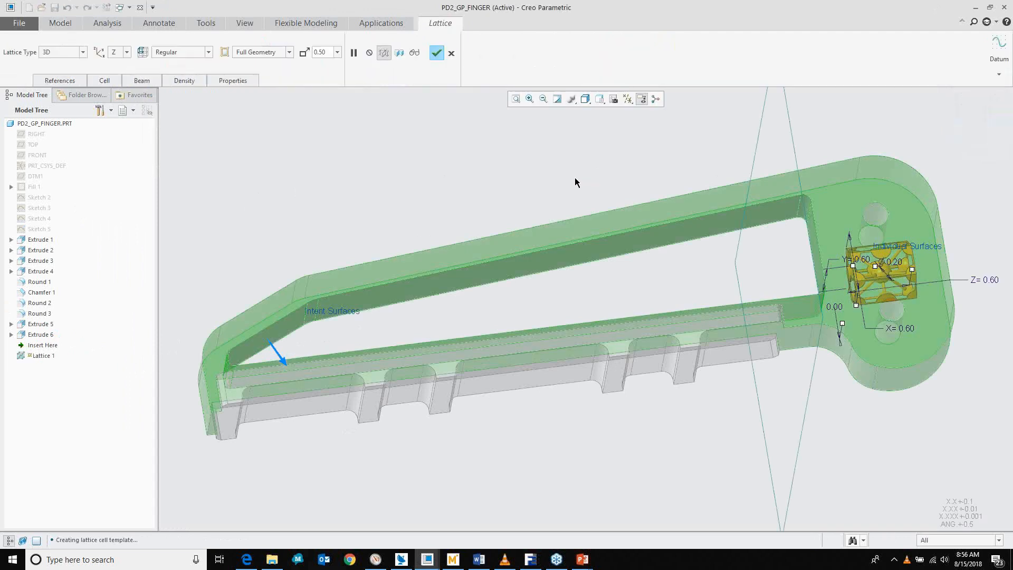
left_click(103, 80)
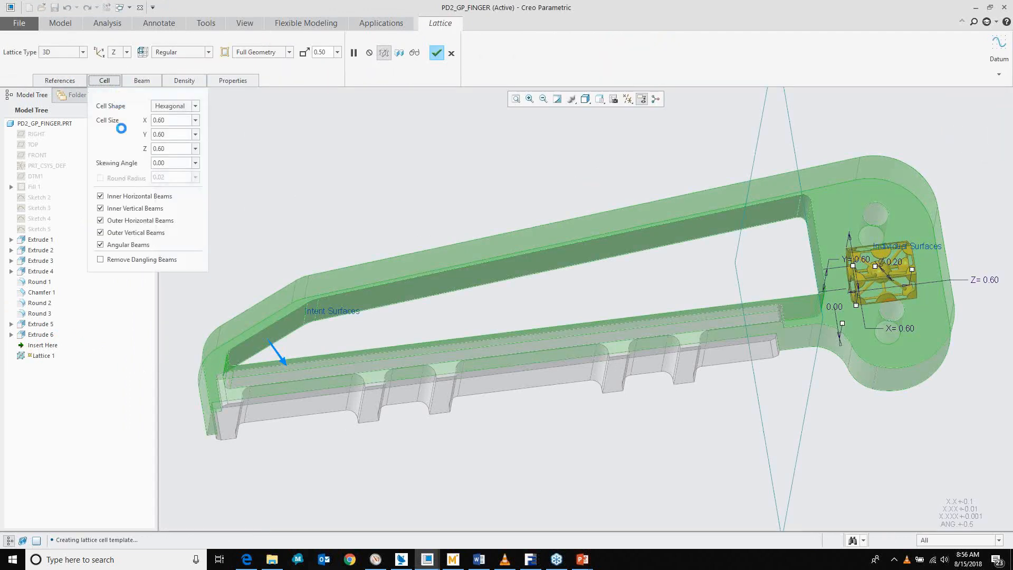
left_click(133, 197)
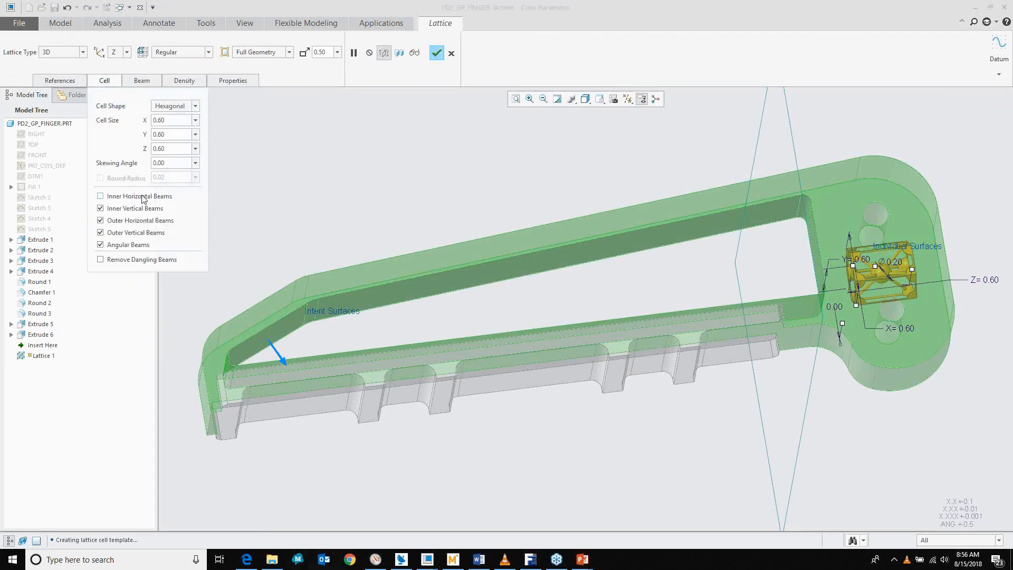
left_click(447, 58)
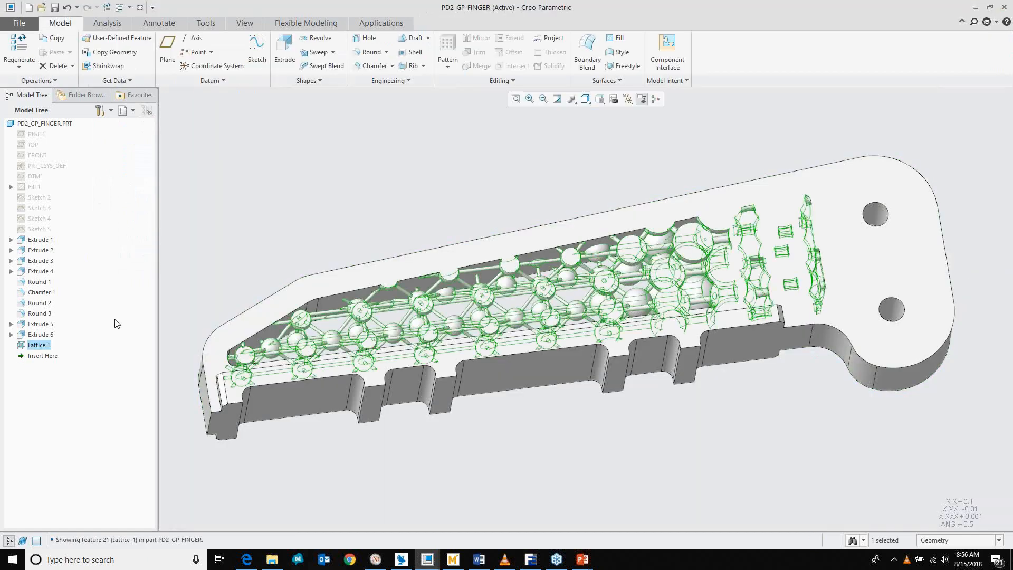
left_click(306, 227)
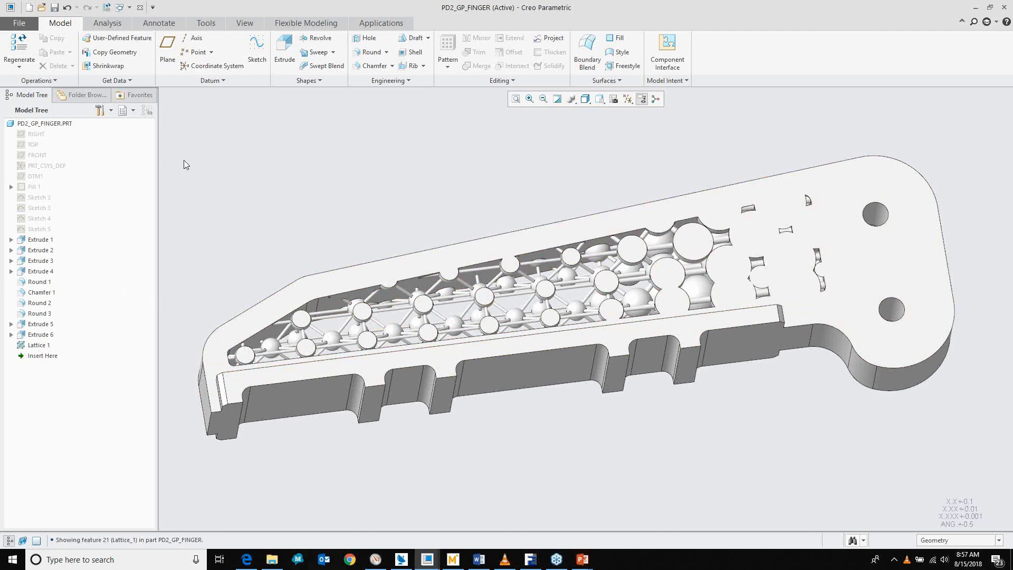
- Calculate the mass properties of the latticed finger's solid geometry with the default coordinate system
left_click(100, 23)
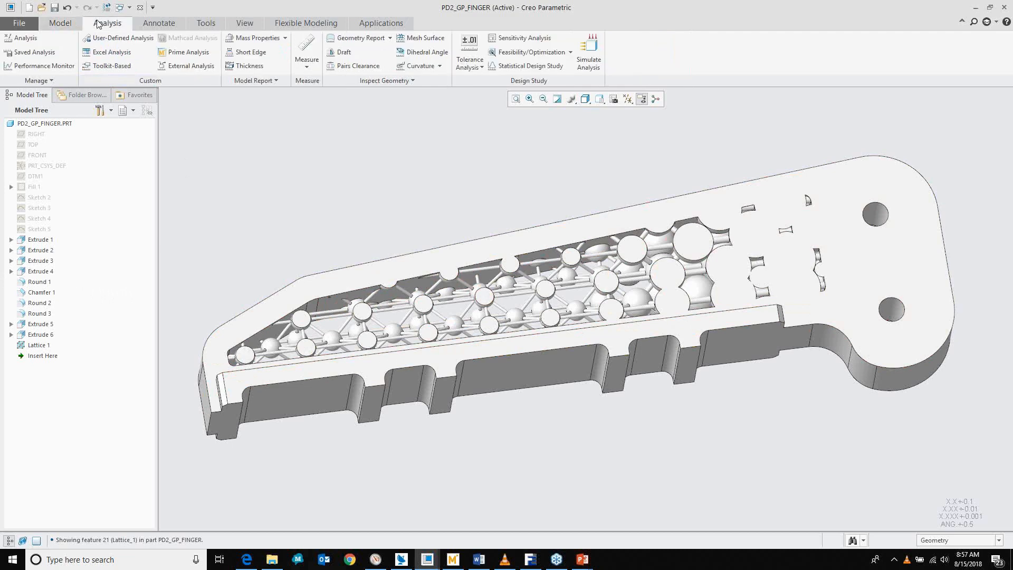
left_click(251, 40)
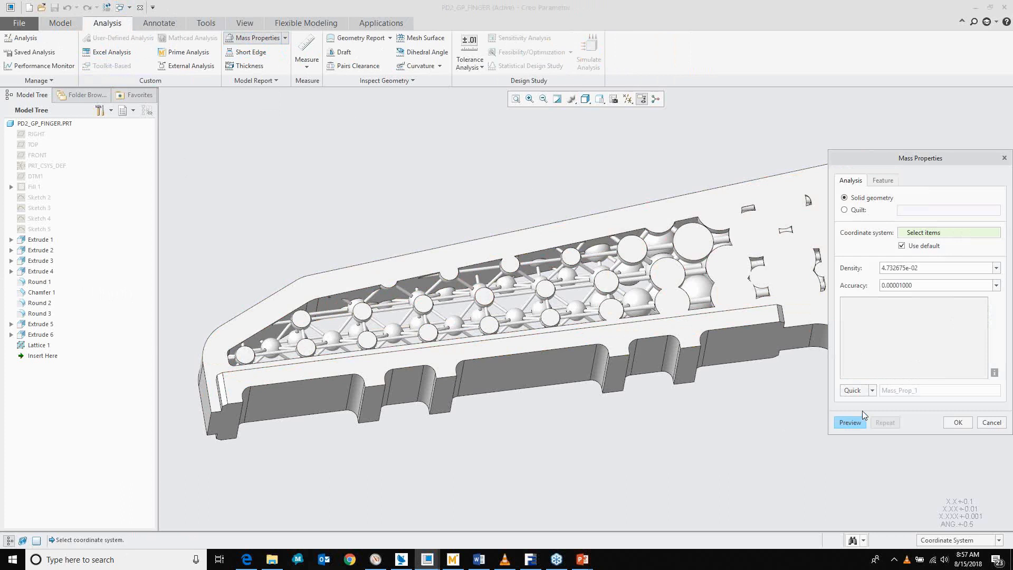
left_click(850, 423)
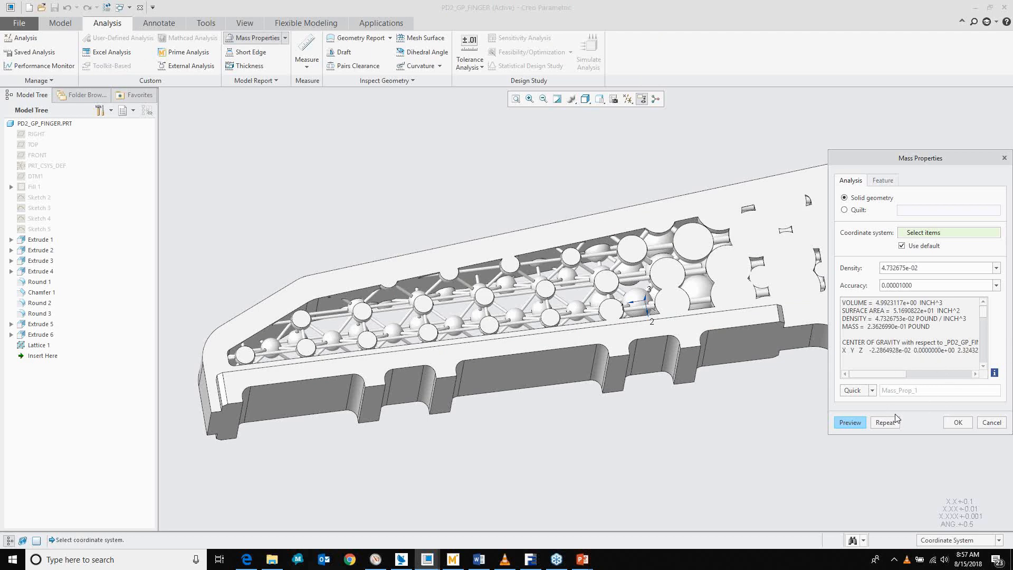
- Switch the mass properties analysis from Quick to Feature and exclude its VOLUME, SURF_AREA and MASS parameters
left_click(885, 181)
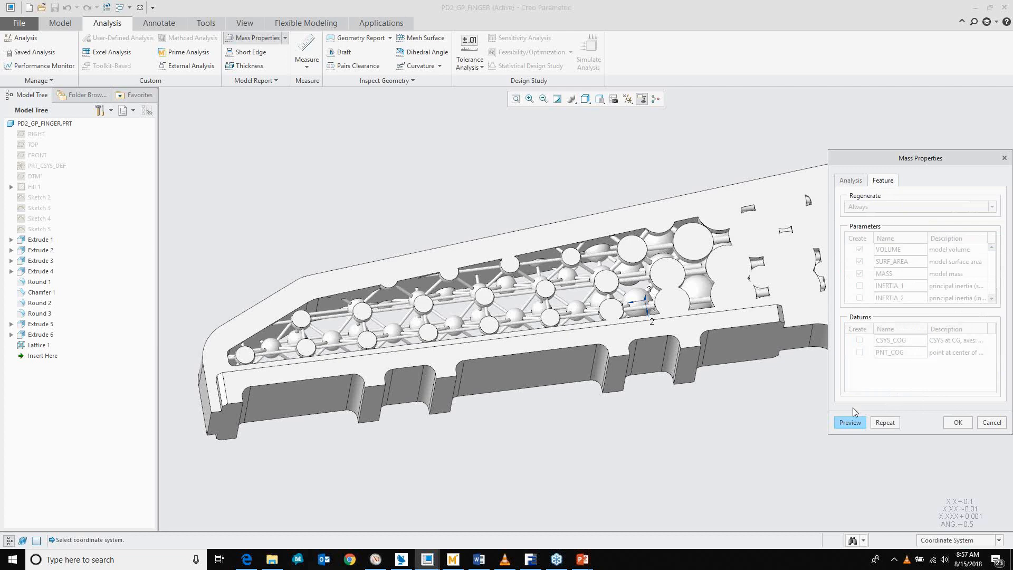
left_click(850, 180)
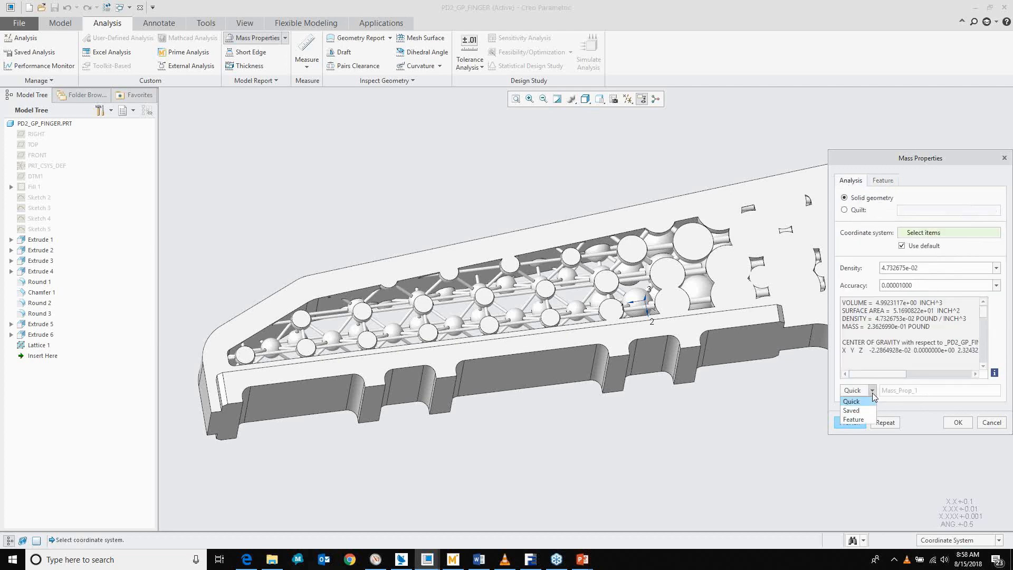
left_click(863, 420)
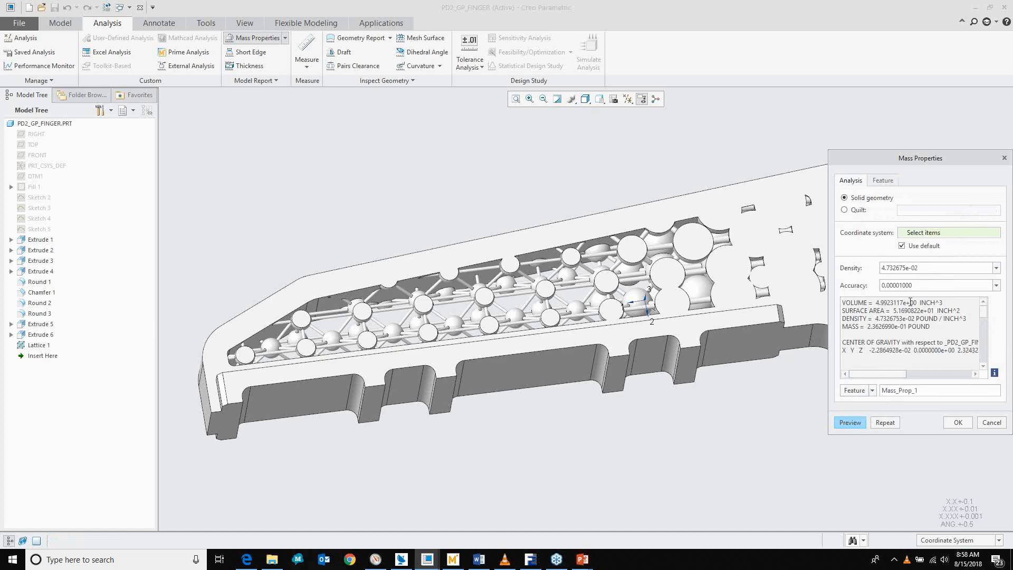
left_click(882, 180)
left_click(860, 273)
left_click(860, 261)
left_click(861, 249)
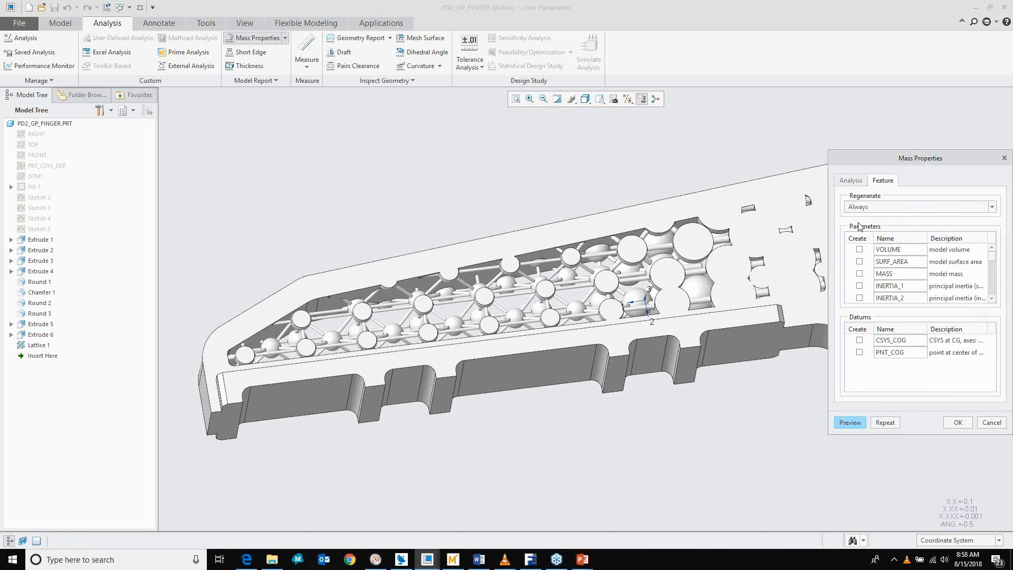
- Create the XCOG, YCOG and ZCOG center-of-gravity parameters and complete the mass properties feature
scroll(868, 284, "down", 2)
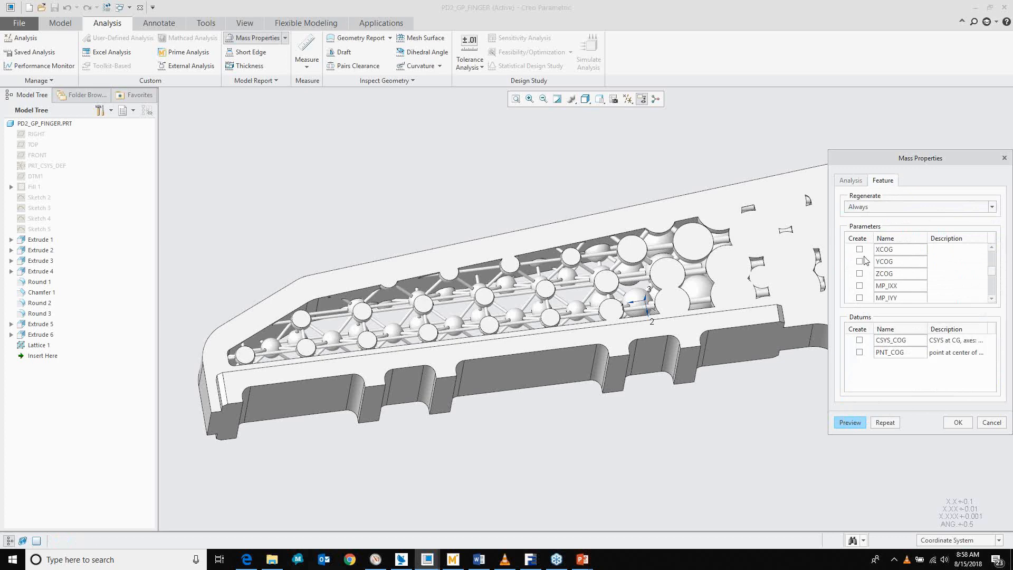
left_click(859, 249)
left_click(860, 261)
left_click(860, 273)
left_click(958, 422)
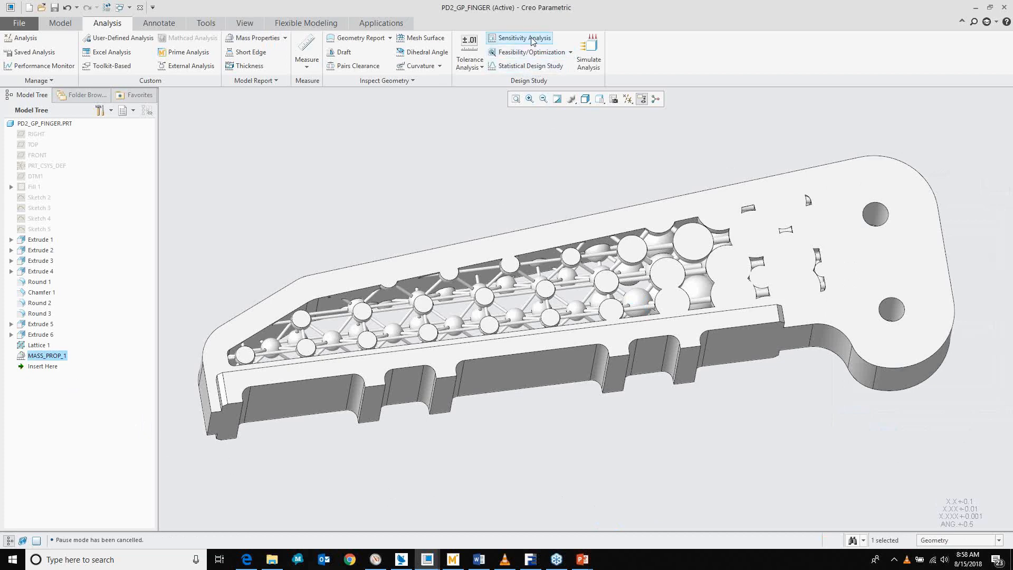
- Start a feasibility study and add a design constraint setting XCOG equal to -0.066515
left_click(532, 52)
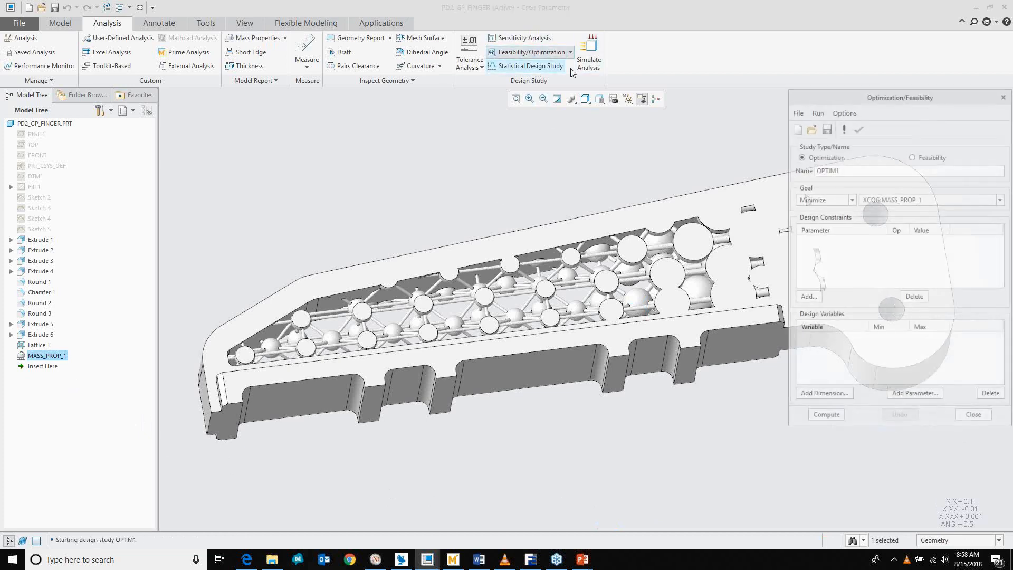
left_click(922, 157)
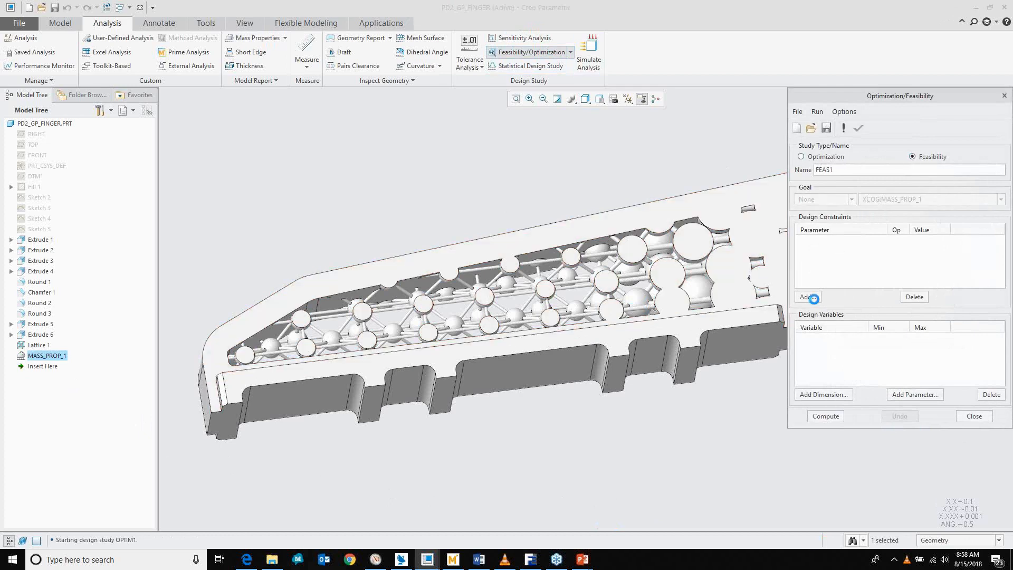
left_click(814, 299)
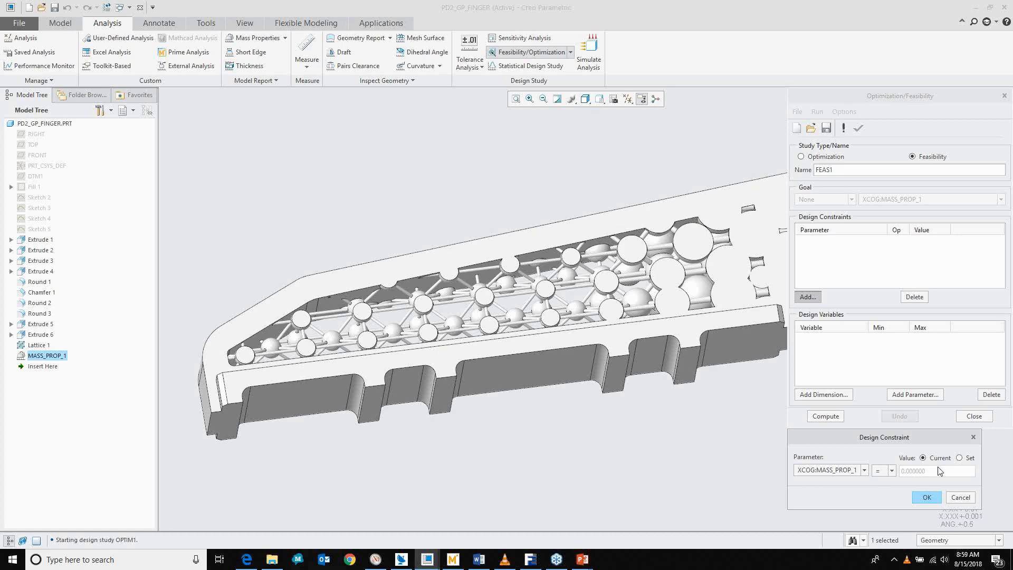
left_click(972, 458)
left_click(891, 471)
left_click(936, 471)
double_click(907, 475)
type("-.066515")
left_click(930, 498)
- Add a second design constraint setting YCOG equal to 0
left_click(864, 470)
left_click(845, 489)
left_click(959, 458)
double_click(951, 470)
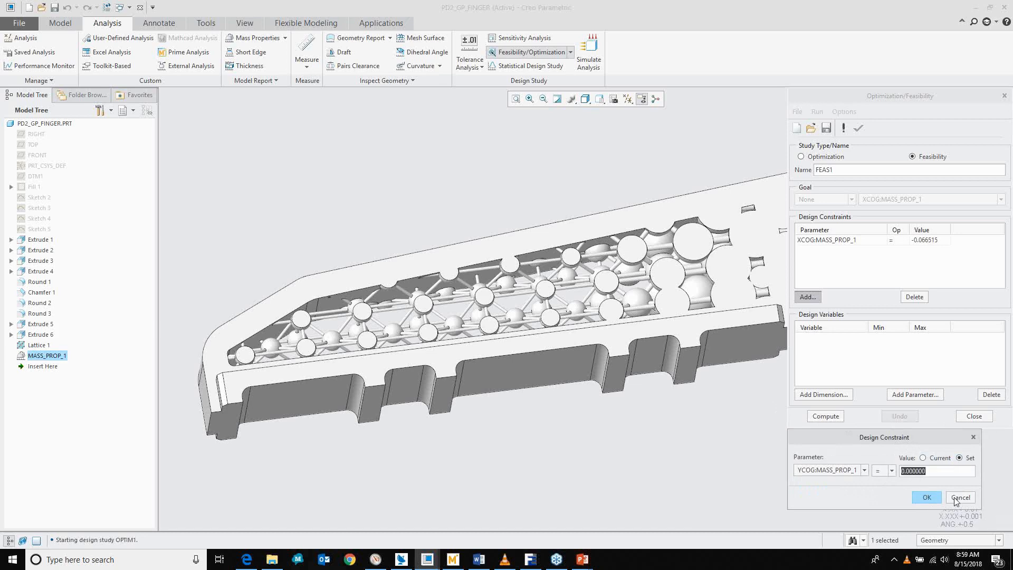
left_click(933, 500)
- Add a design constraint setting ZCOG equal to 2.417260 and finish defining constraints
left_click(864, 471)
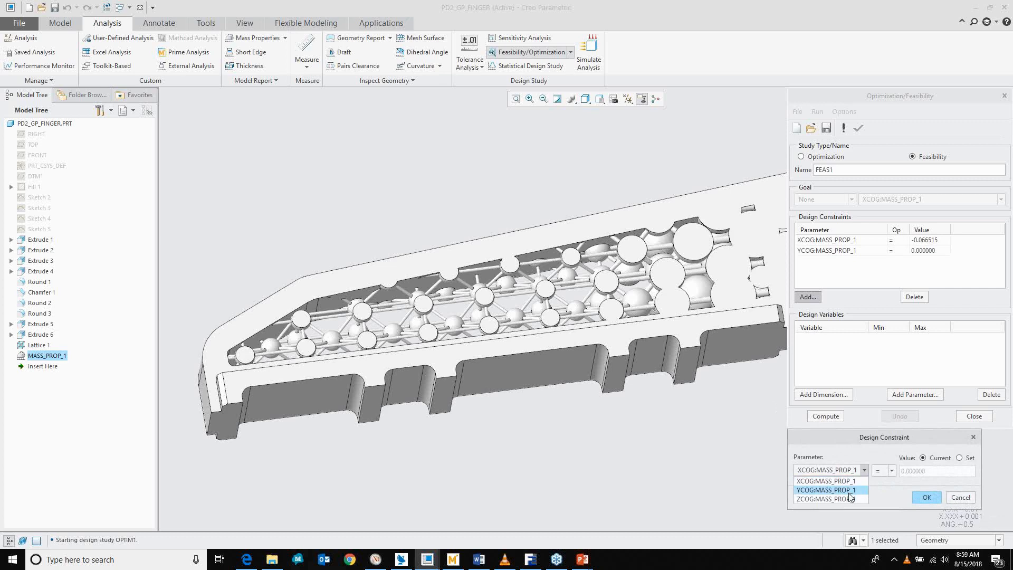
left_click(848, 498)
left_click(960, 458)
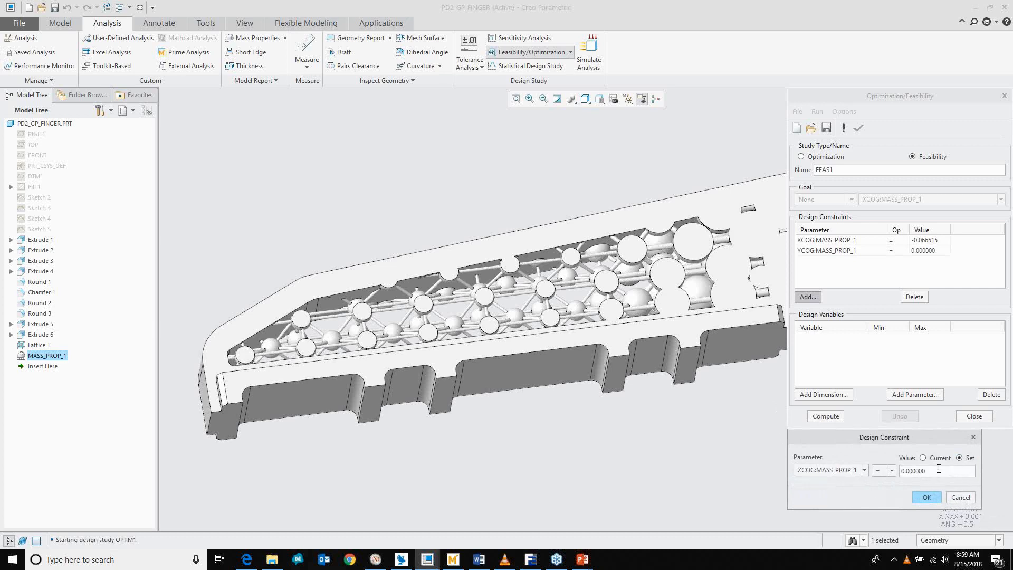
left_click_drag(937, 471, 890, 470)
type("2.4")
left_click(917, 497)
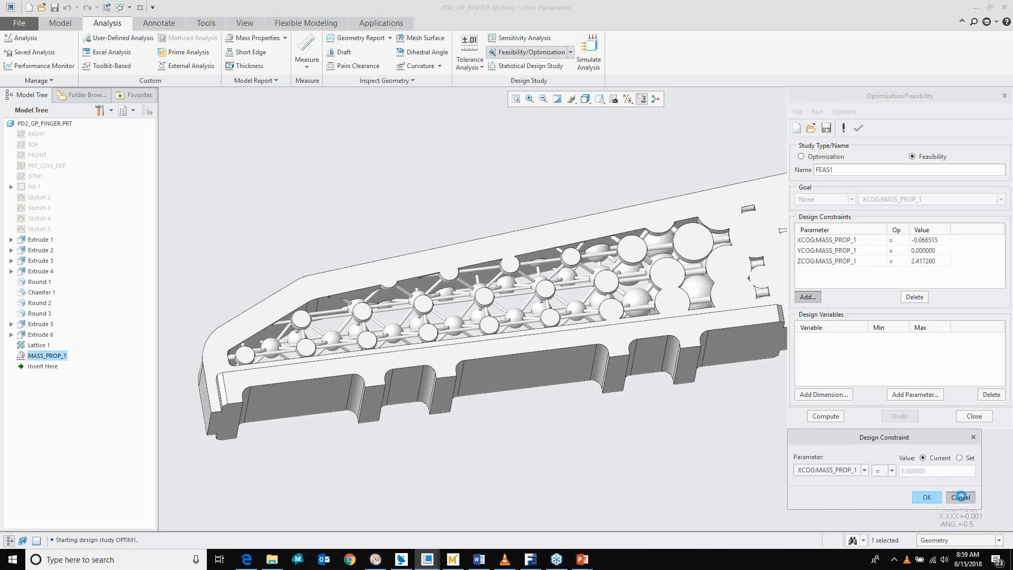
left_click(961, 497)
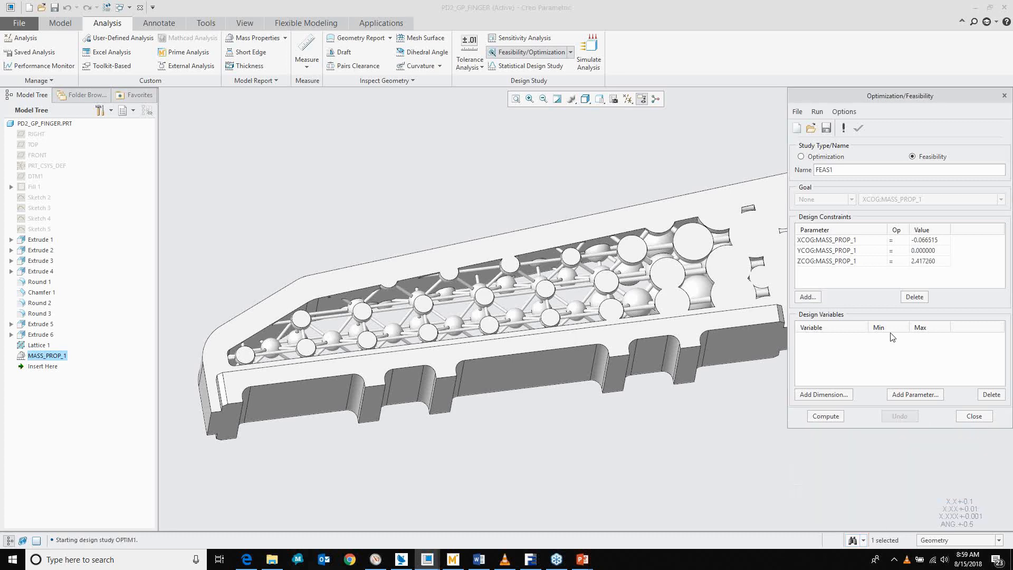
- Add the .51 and 1.00 dimensions and Extrude 2's .95 dimension as design variables of the feasibility study
left_click(847, 397)
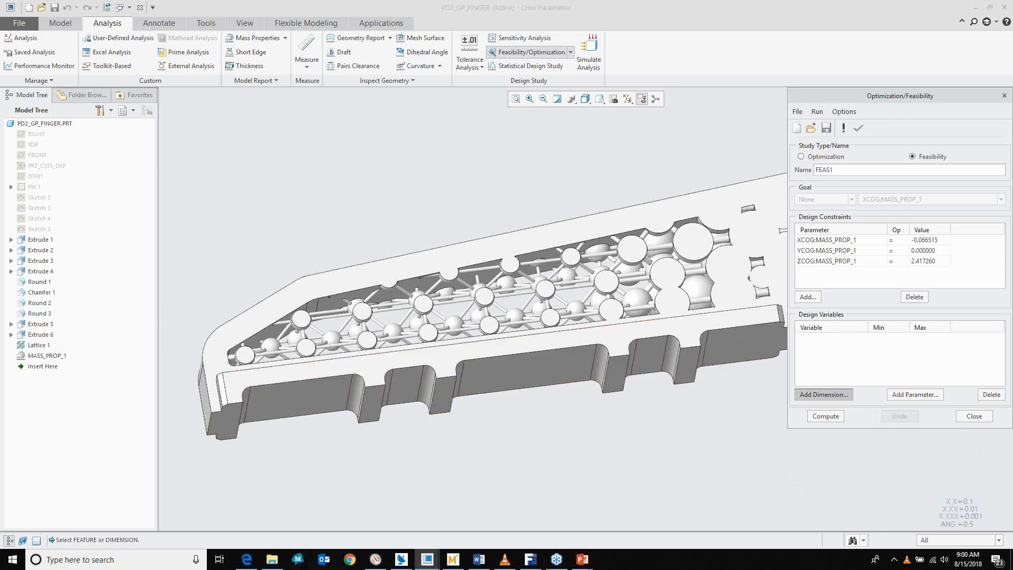
left_click(44, 199)
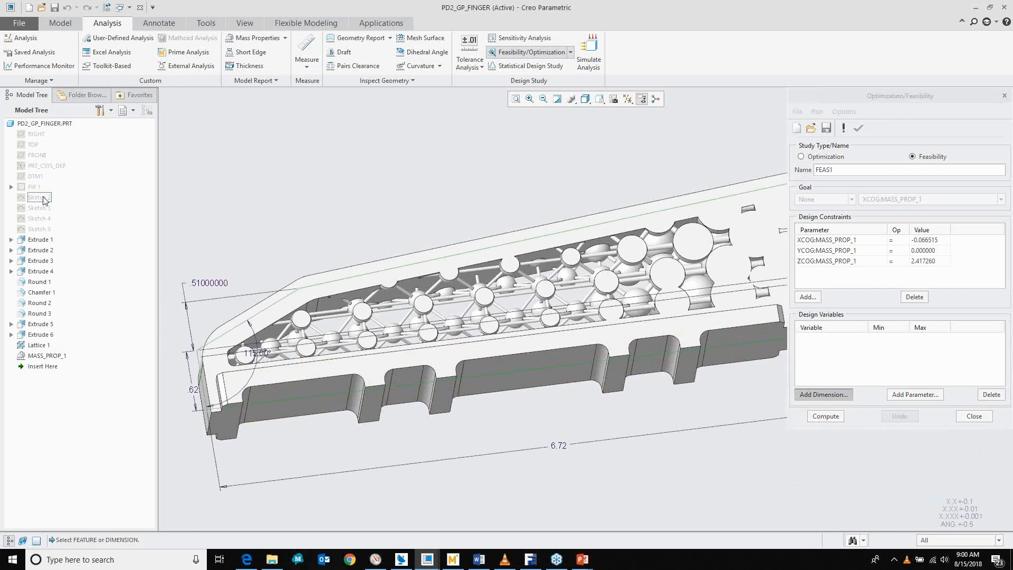
left_click(198, 283)
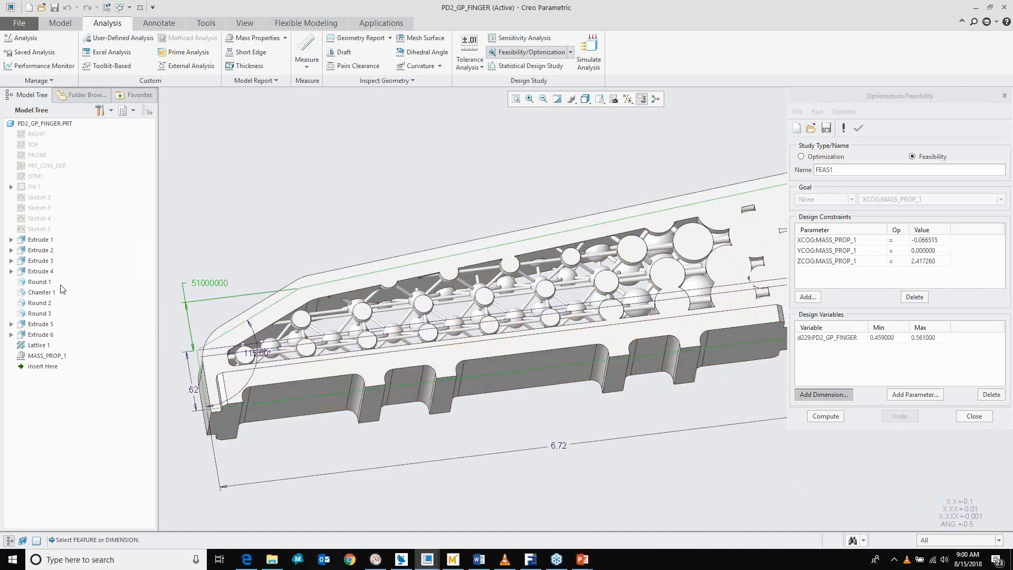
left_click(38, 178)
left_click(771, 173)
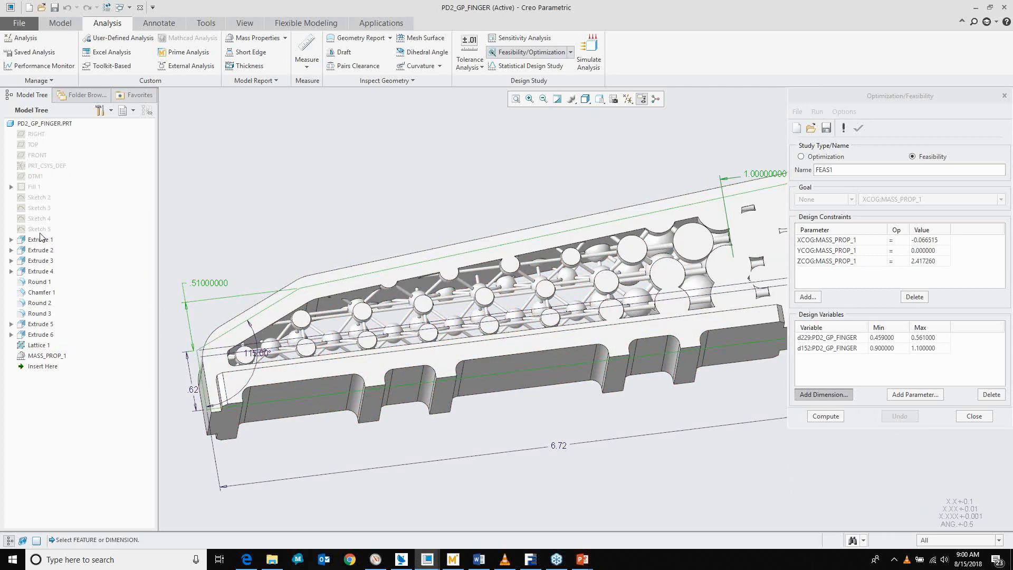
left_click(37, 251)
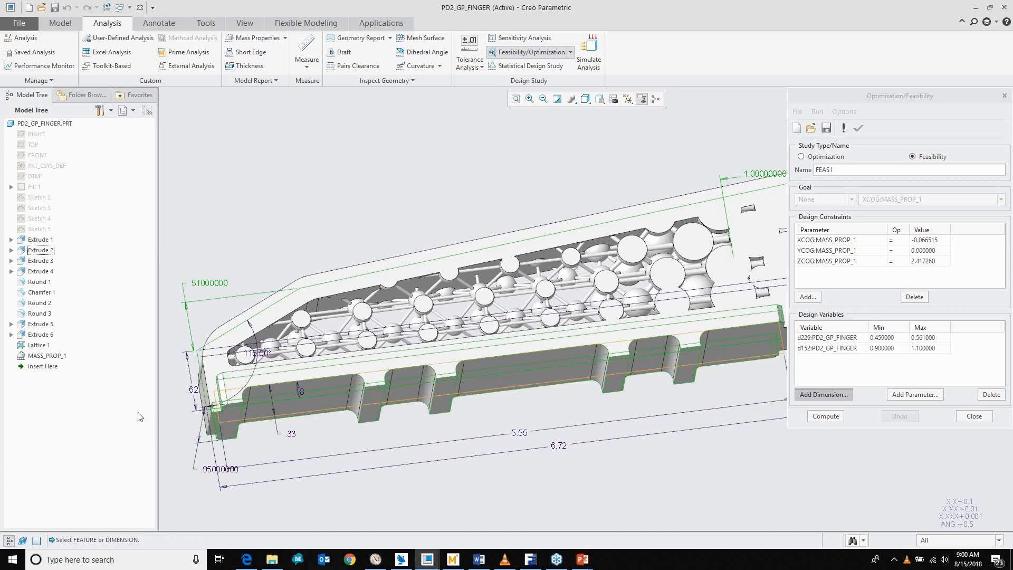
left_click(209, 470)
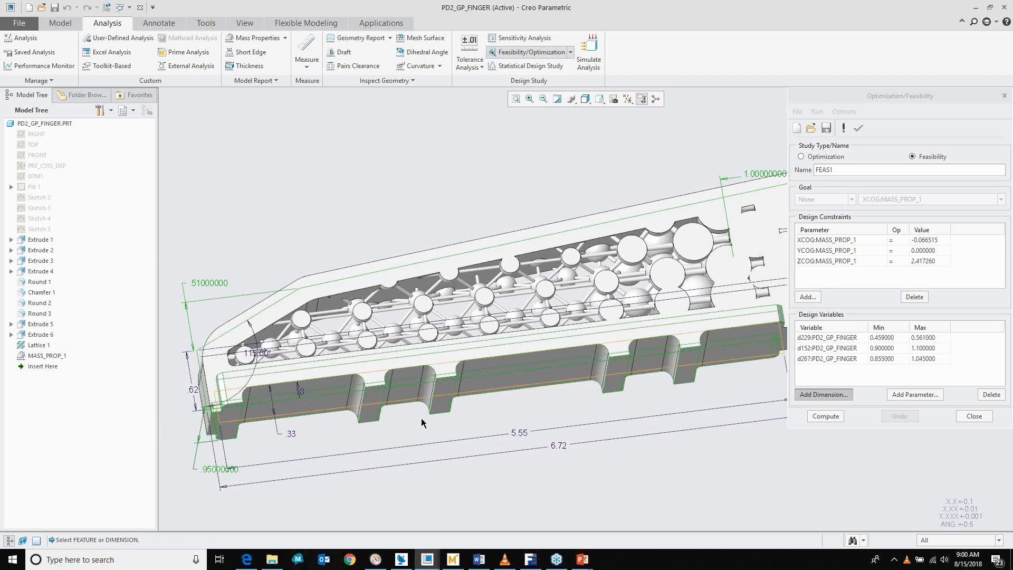
- Set the minimums of design variables d229, d152 and d267 to 0.5, 1.5 and 0.75
left_click(890, 339)
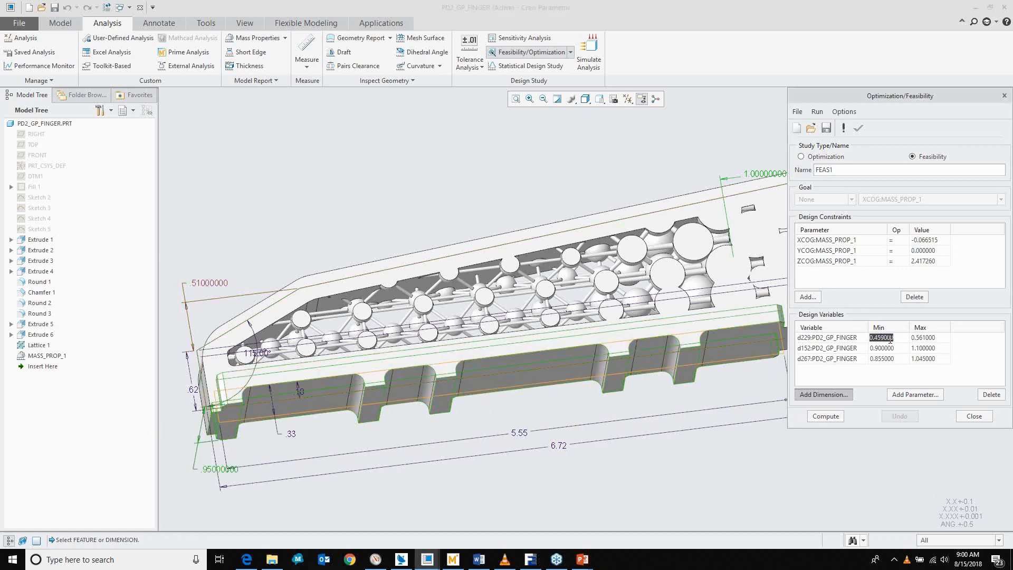
left_click(891, 339)
type(".2")
key("BackSpace")
type("5")
key("Return")
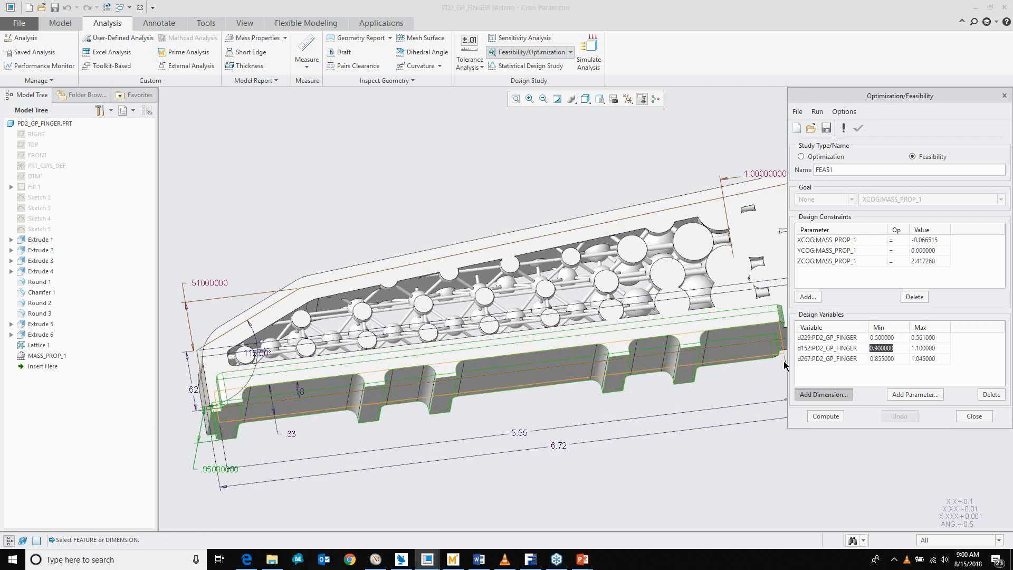
type("1.5")
key("Return")
type(".75")
key("Return")
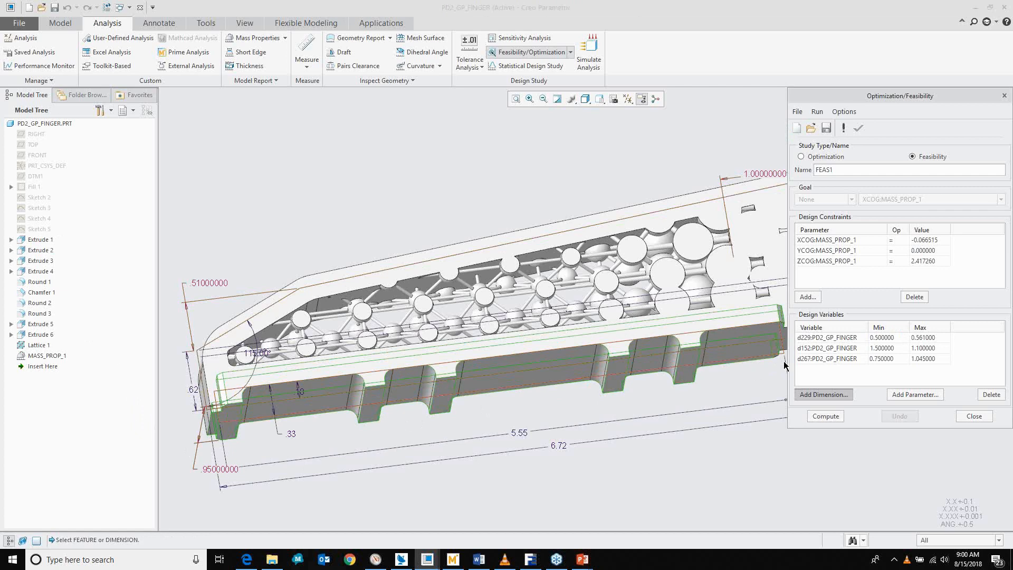
- Set the maximums of design variables d229, d152 and d267 to 1, 2 and 1.1, and end the dimension selection
left_click(933, 338)
double_click(933, 338)
type("1")
key("Return")
type("2")
key("Return")
type("1")
key("Return")
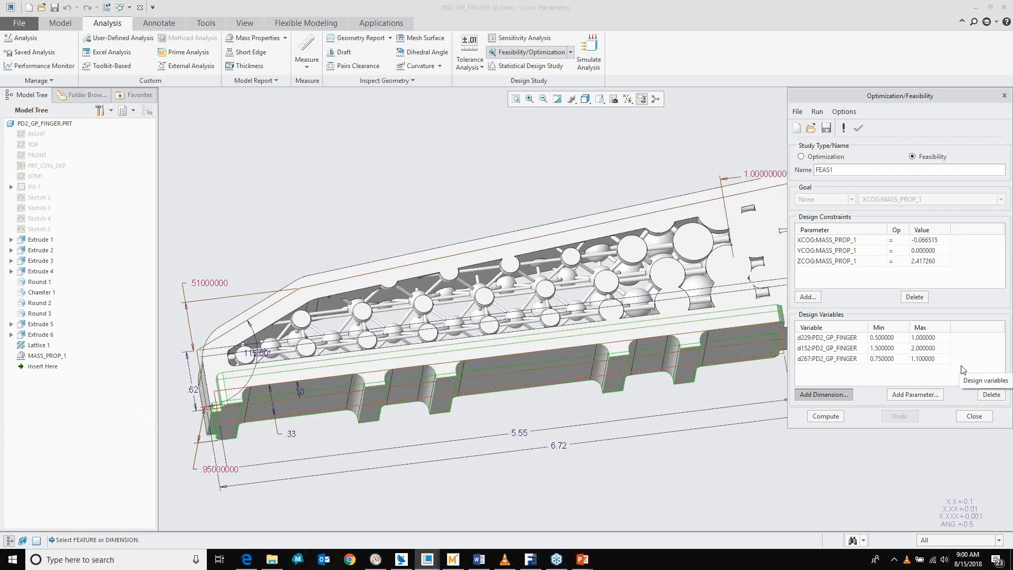
middle_click(838, 458)
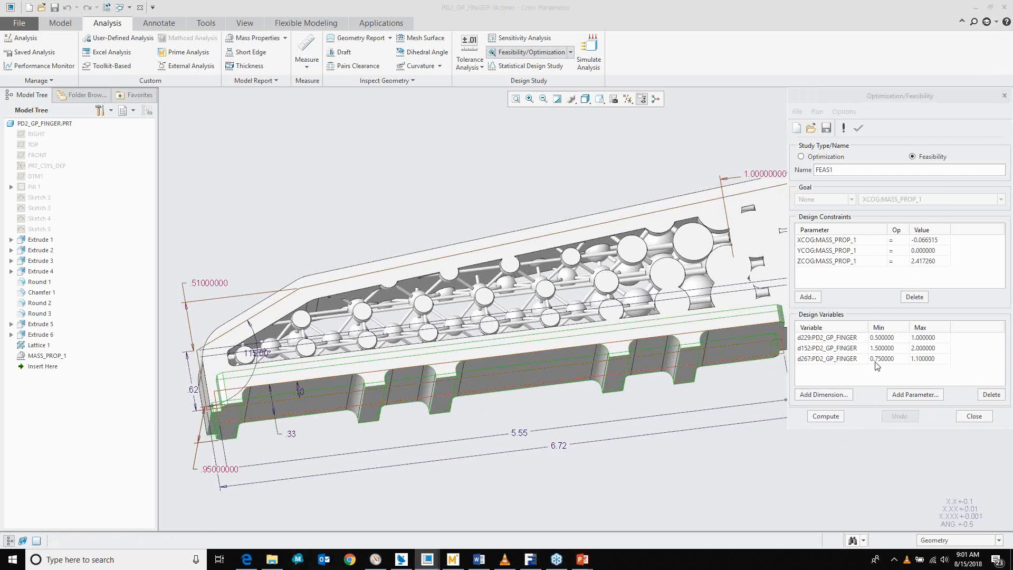
- Compute the feasibility study to update the finger's dimensions, close the study, and clear the displayed dimensions
left_click(832, 416)
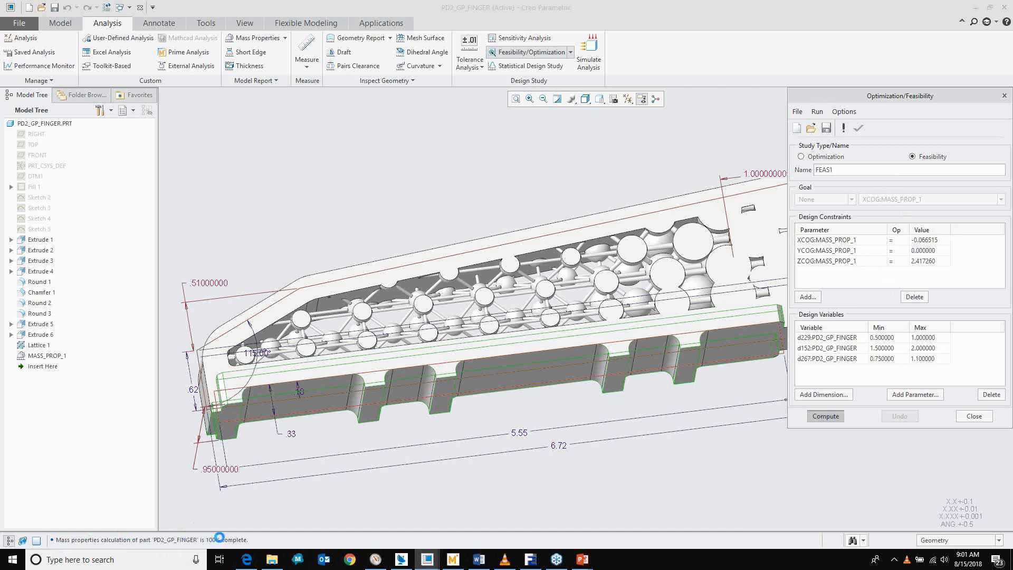
mouse_move(247, 559)
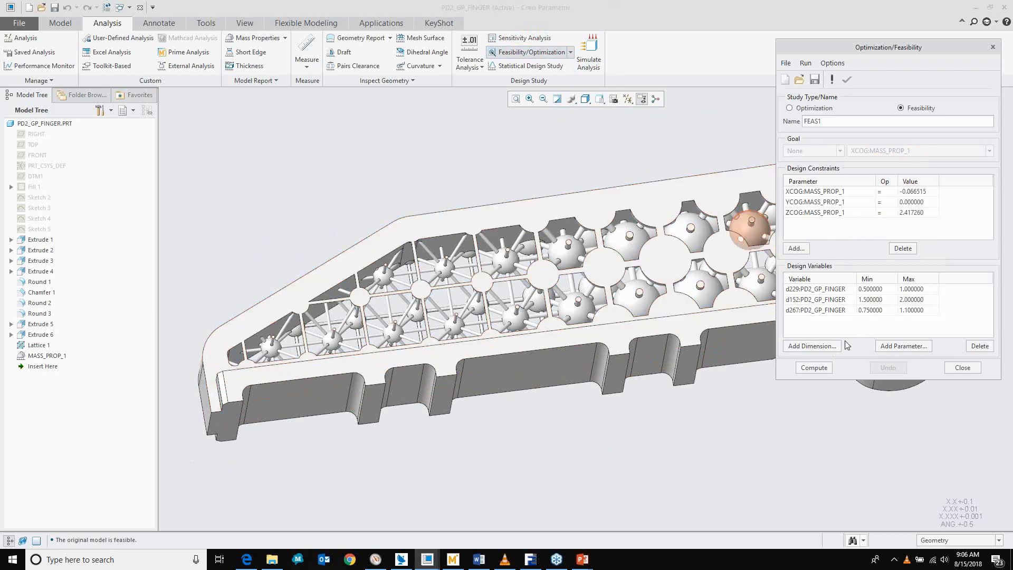
left_click(816, 368)
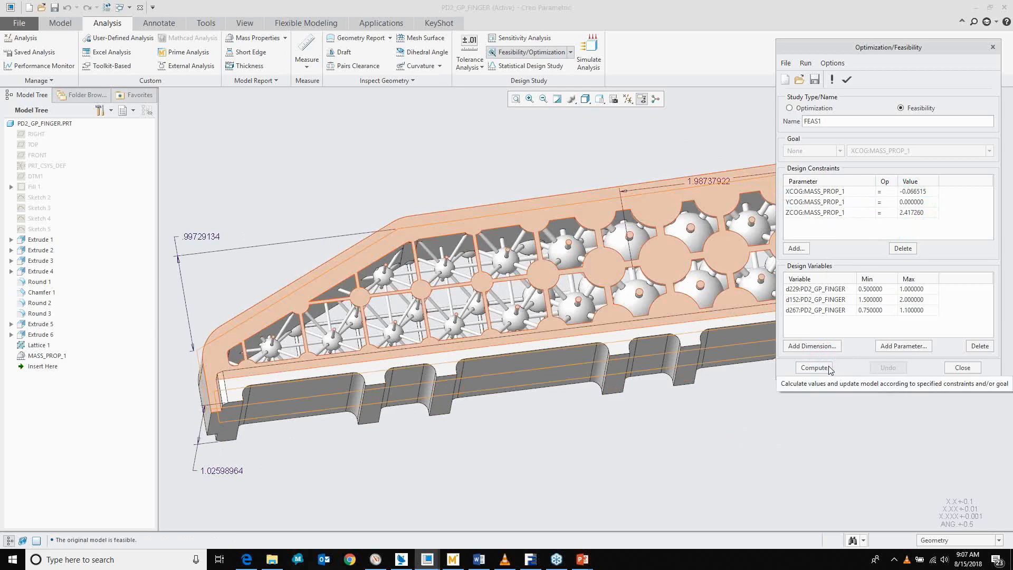
left_click(961, 368)
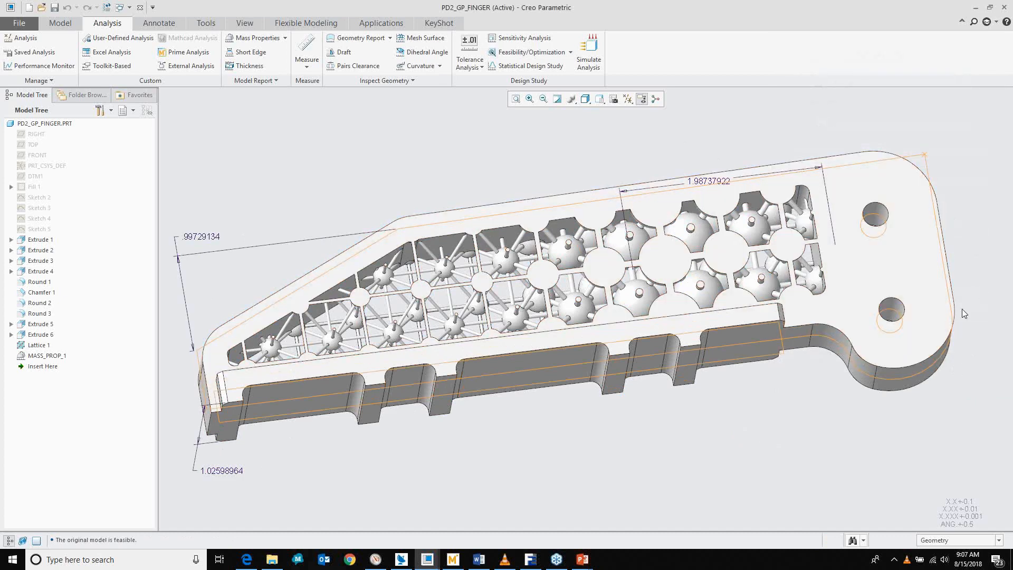
left_click(1005, 334)
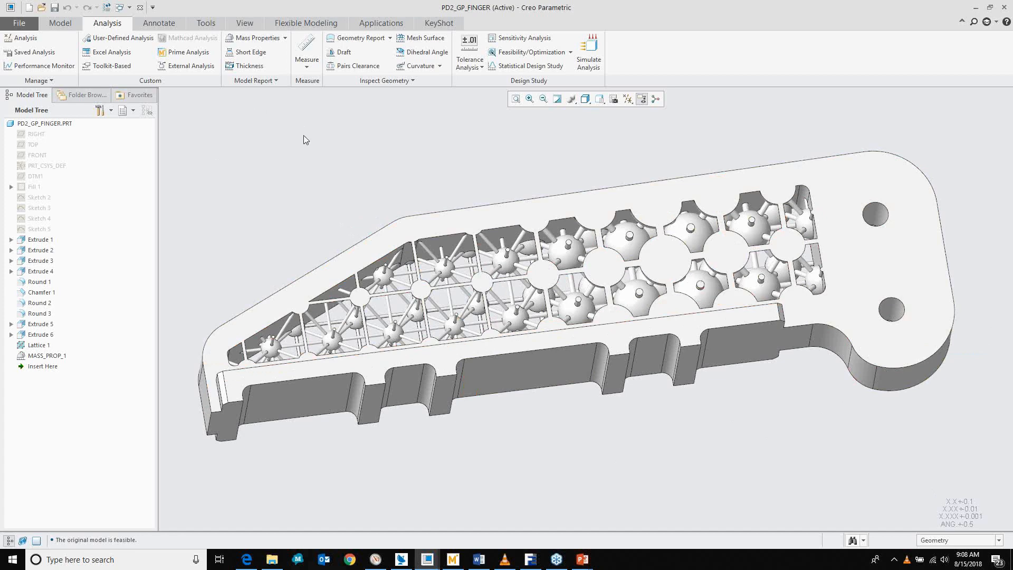
left_click(1007, 170)
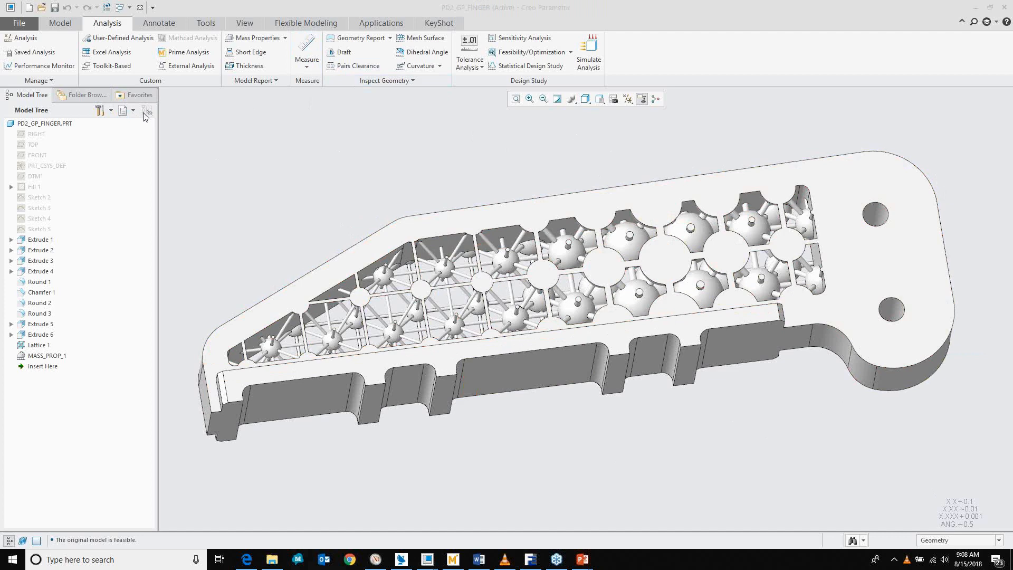
- Start a new analysis feature to examine the available analysis types and regeneration options, and cancel it
left_click(25, 39)
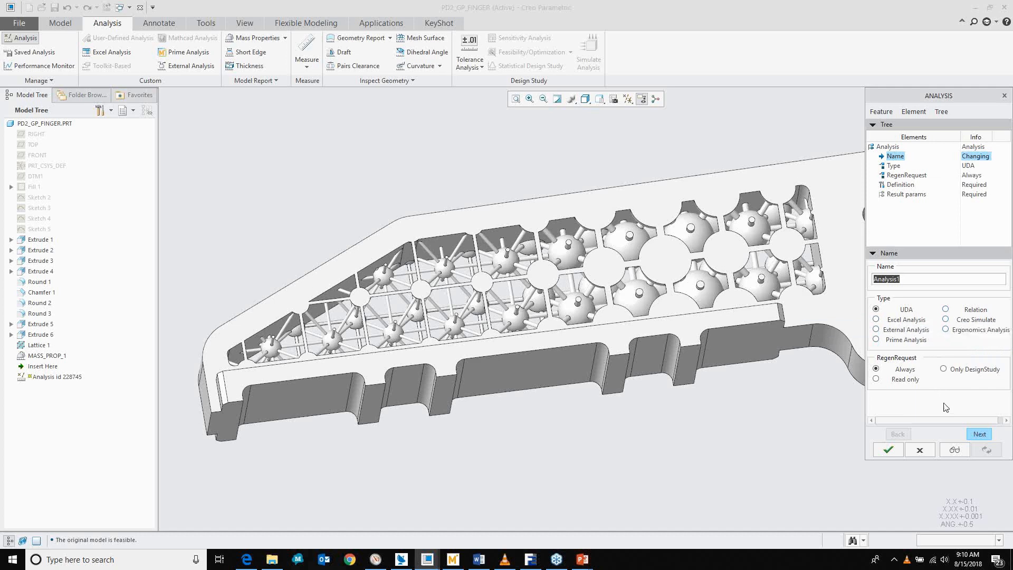
left_click(920, 450)
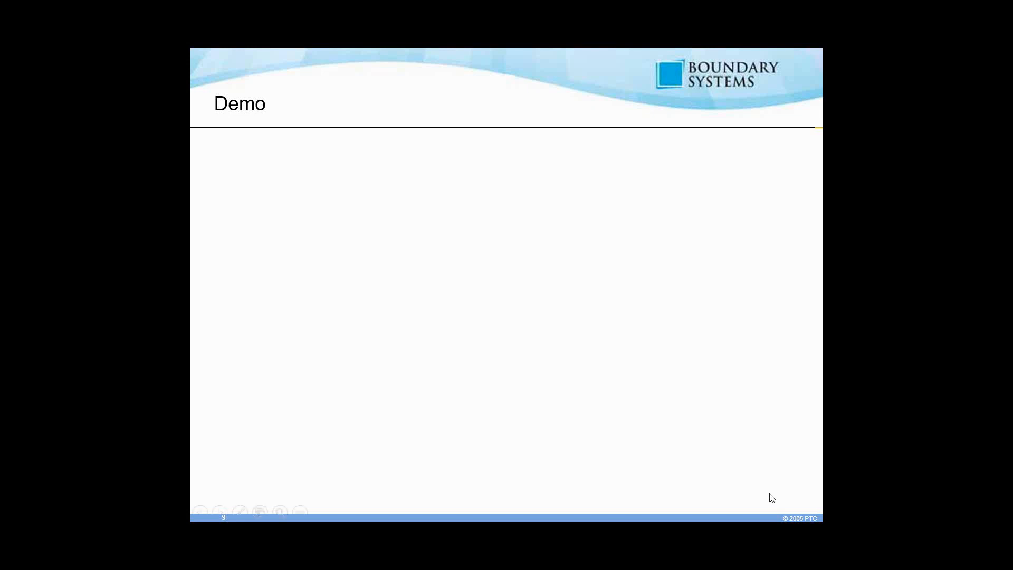
left_click(783, 475)
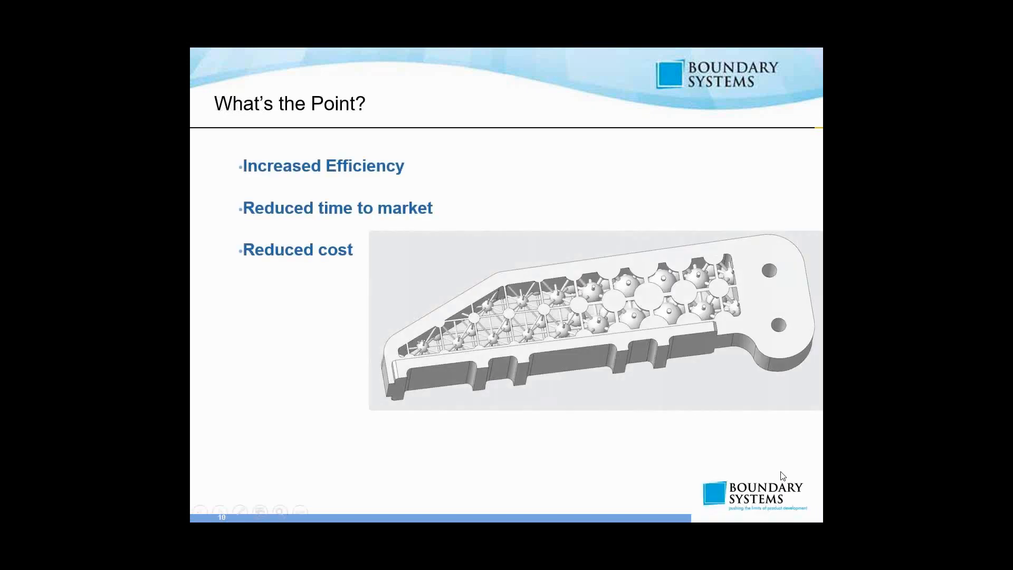